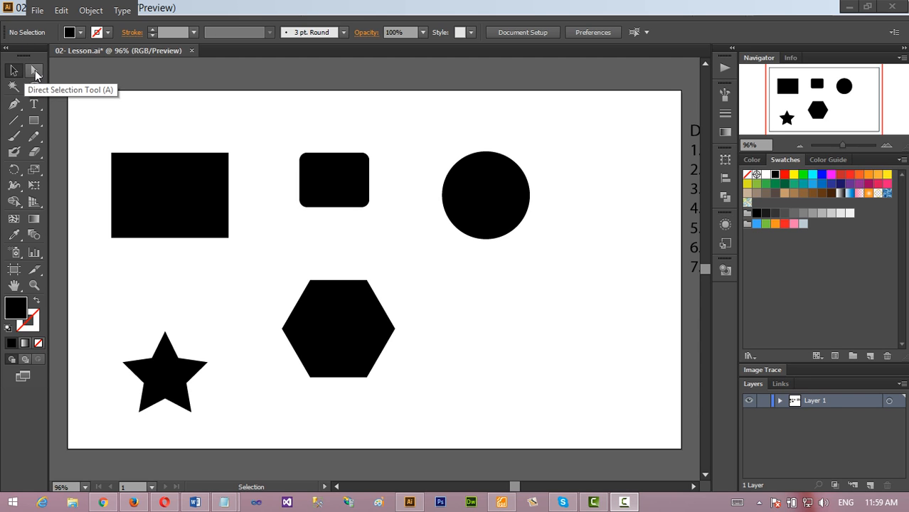
Step: Select the rectangle, rounded rectangle, circle, hexagon and star one after another as whole objects with the Selection tool
left_click(213, 179)
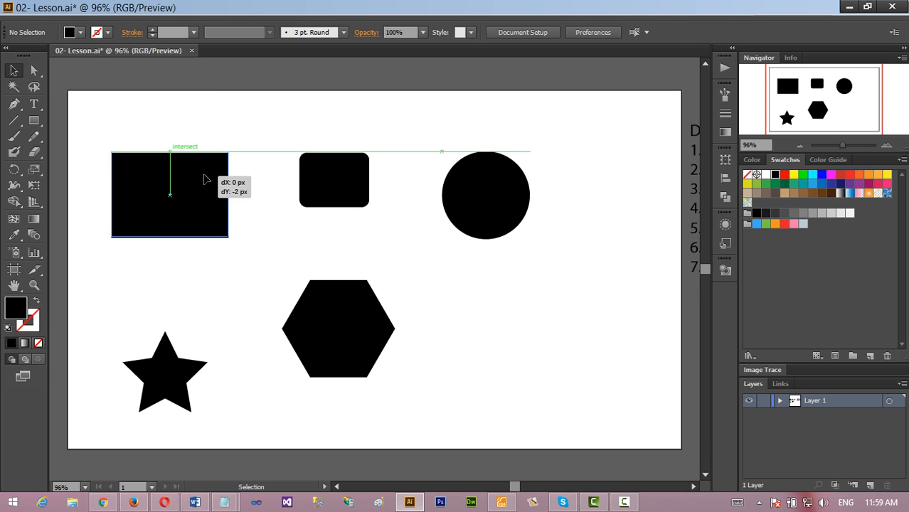
left_click(346, 188)
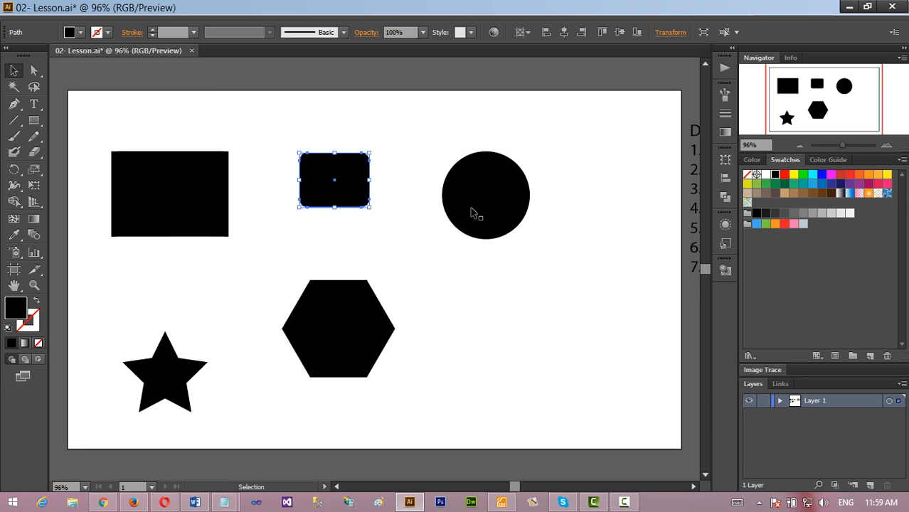
left_click(503, 200)
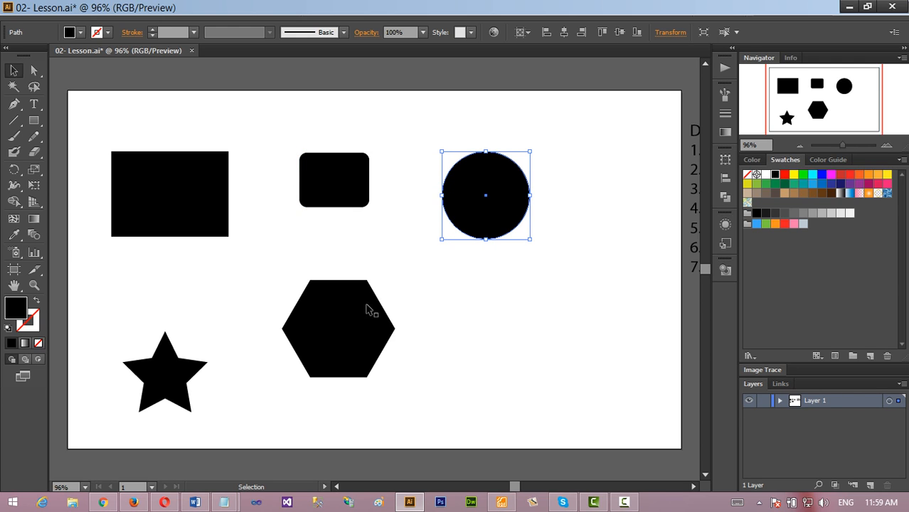
left_click(336, 319)
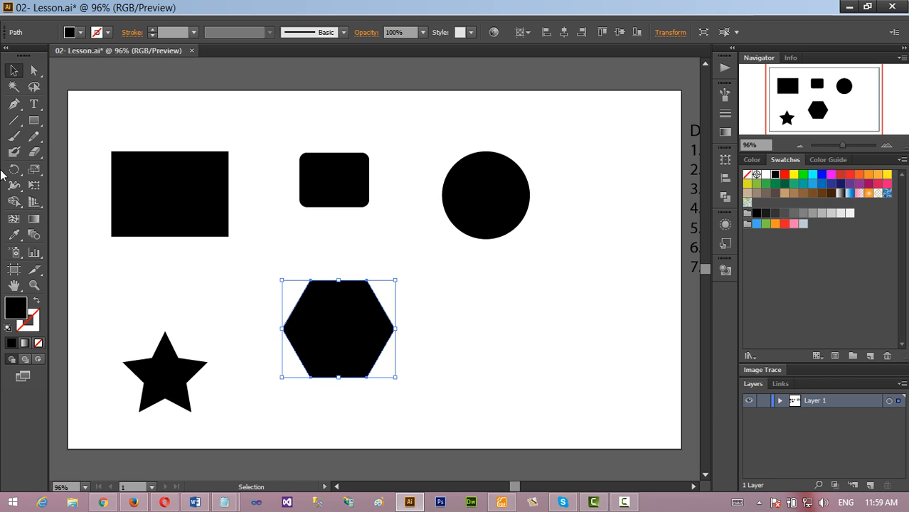
left_click(35, 123)
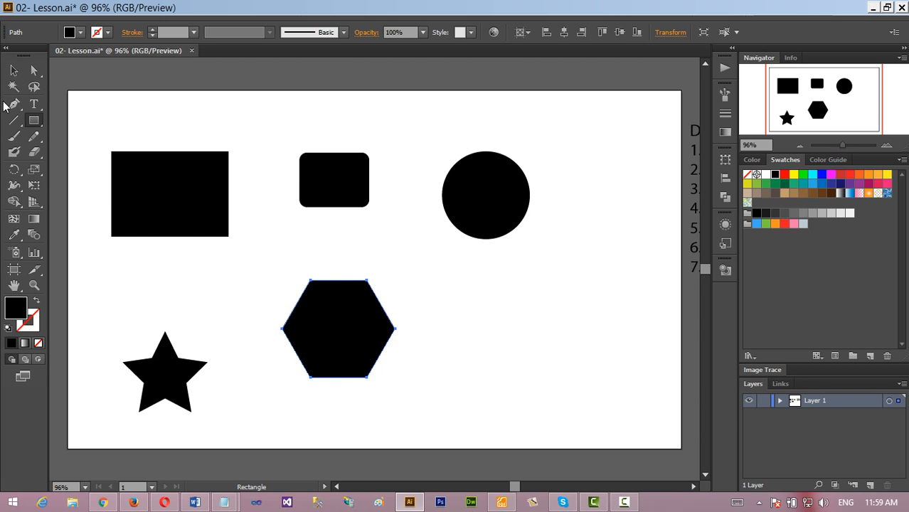
left_click(13, 70)
left_click(162, 355)
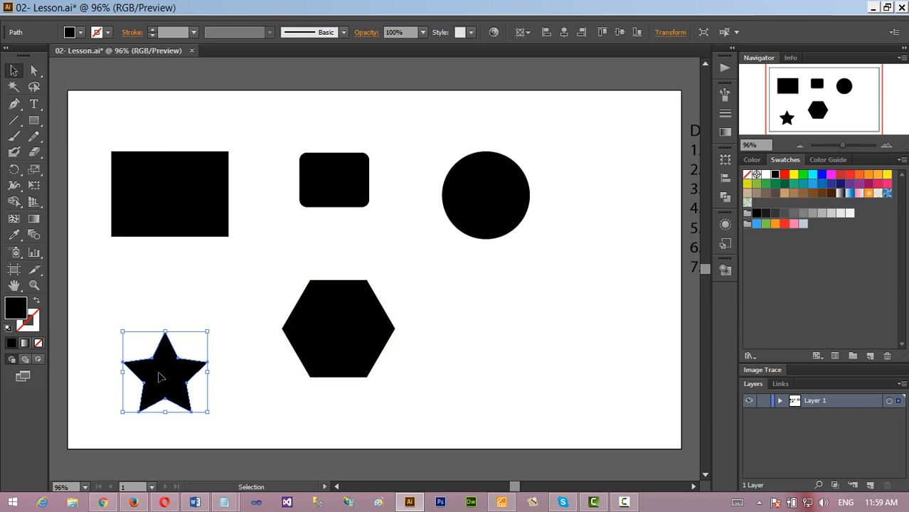
Step: Shift the large rectangle slightly up and right with the Selection tool and slightly up again with the Direct Selection tool
left_click(154, 173)
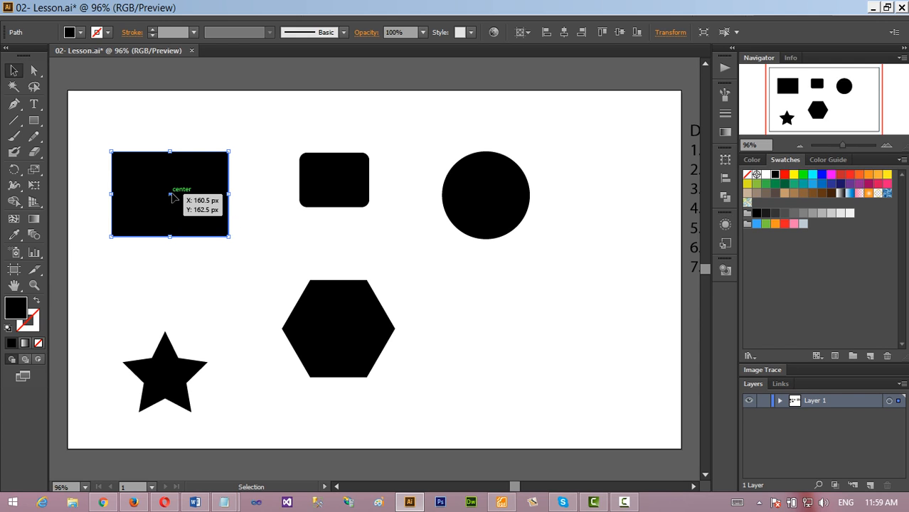
left_click_drag(153, 179, 157, 173)
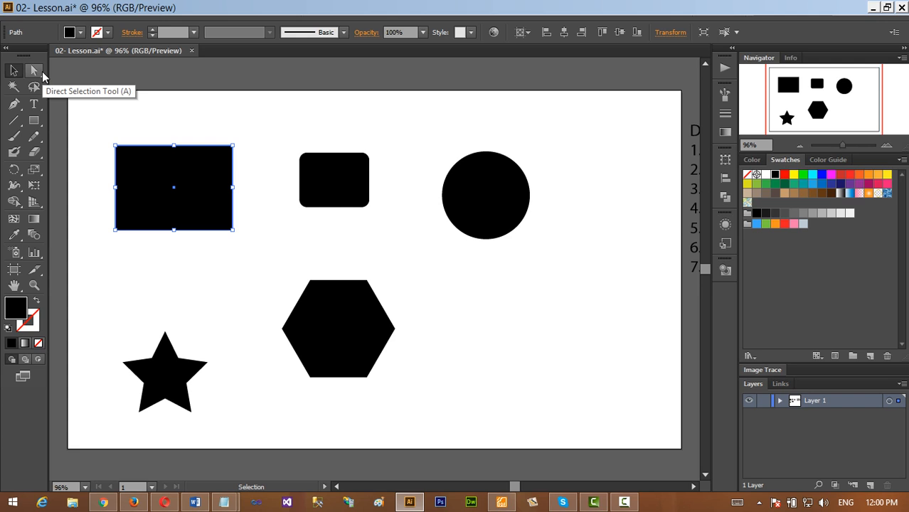
left_click(34, 219)
key("a")
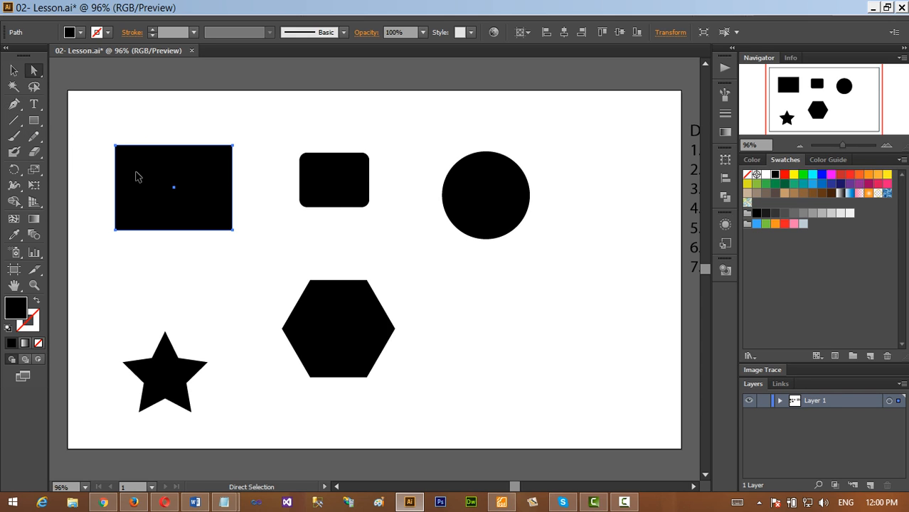
left_click_drag(137, 176, 137, 173)
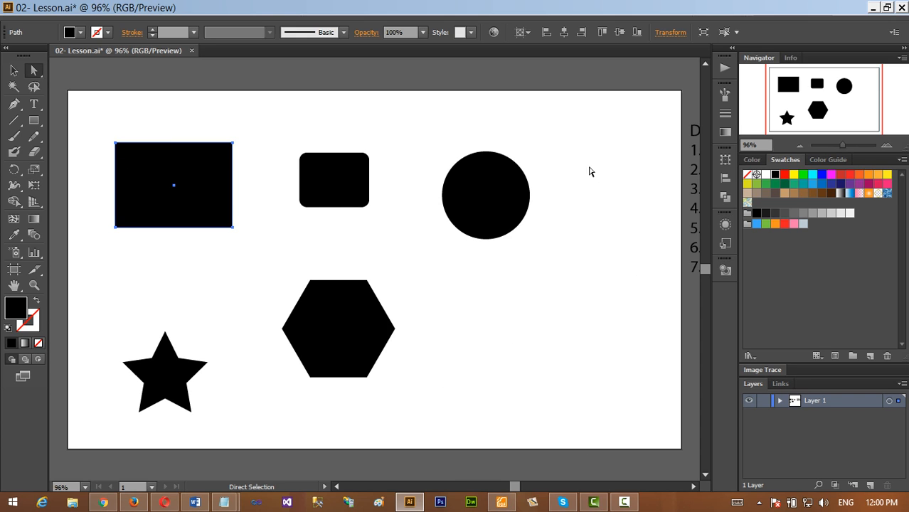
Step: Select the rectangle's upper-left and upper-right anchor points individually with the Direct Selection tool
left_click(115, 144)
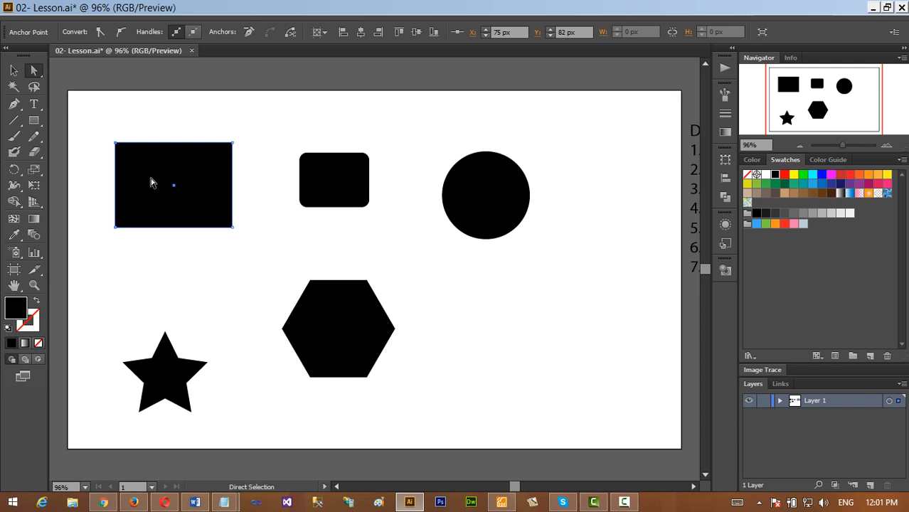
left_click(117, 144)
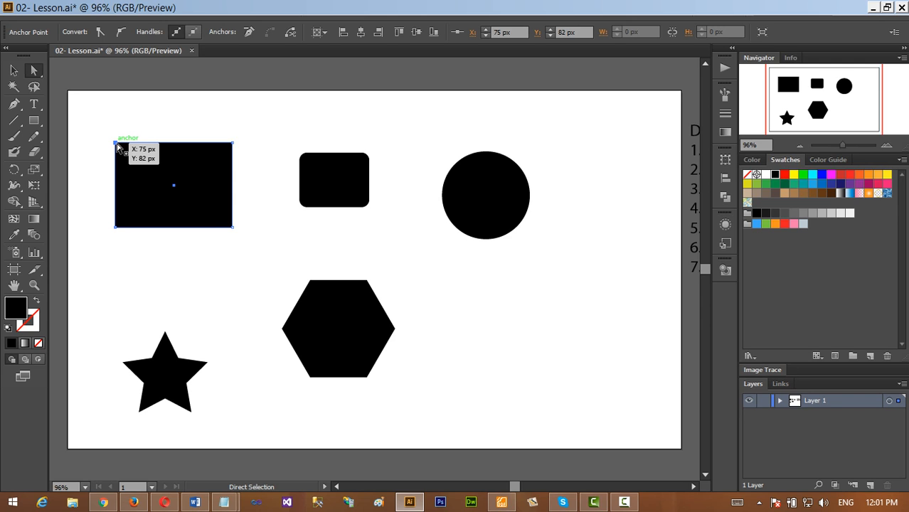
left_click(234, 144)
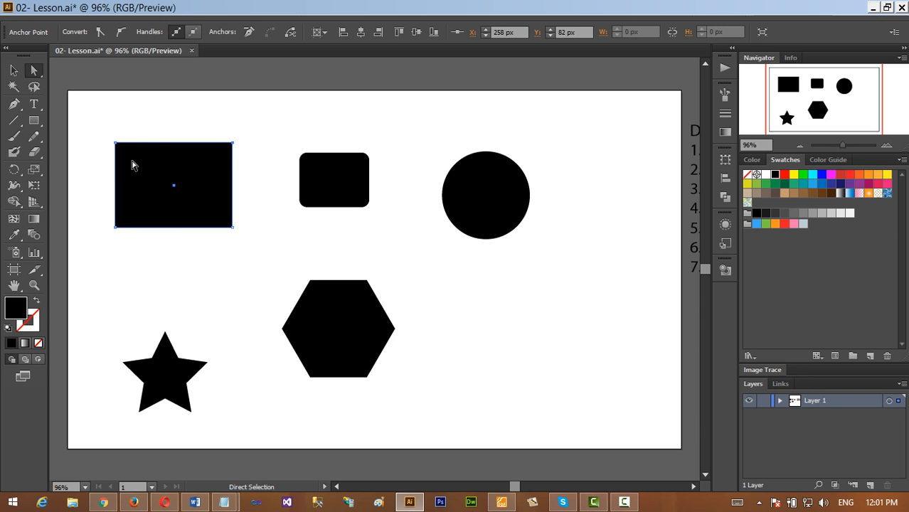
left_click(115, 143)
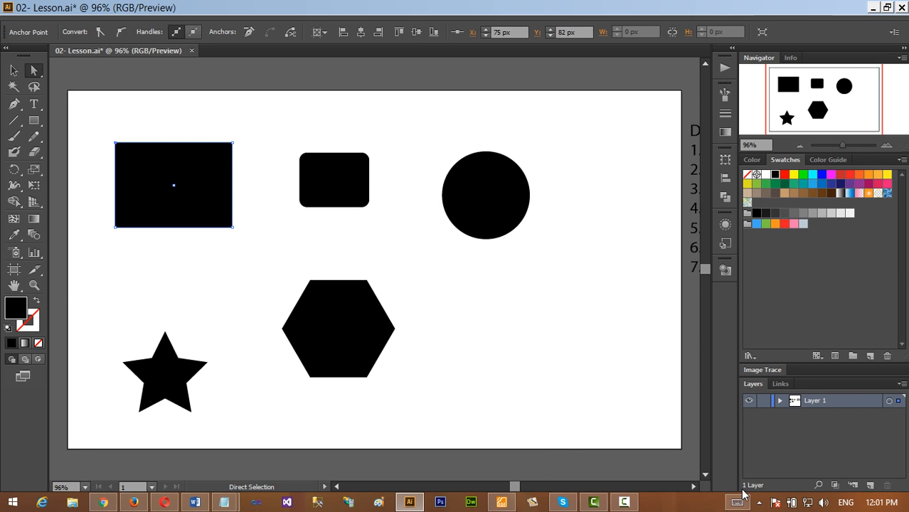
Step: Move the Direct Selection Tool notes text slightly left so it sits against the artboard's right edge
left_click(694, 486)
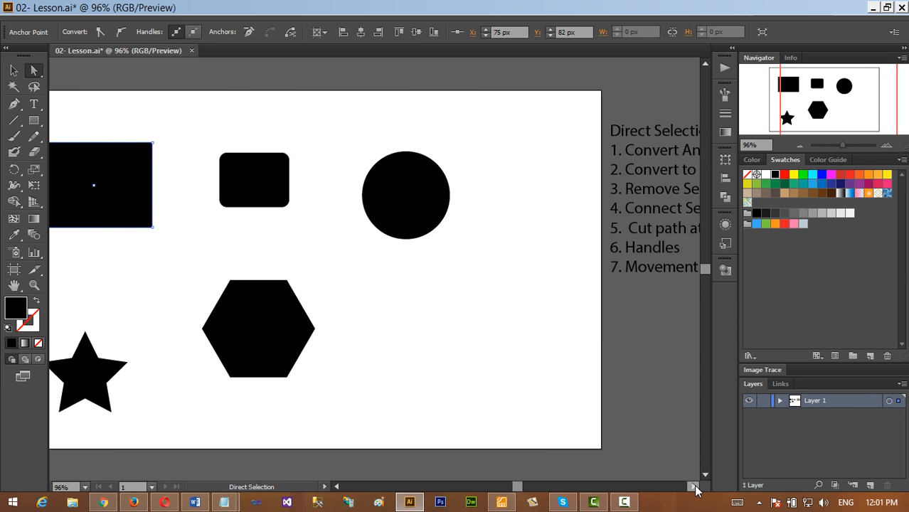
left_click(694, 487)
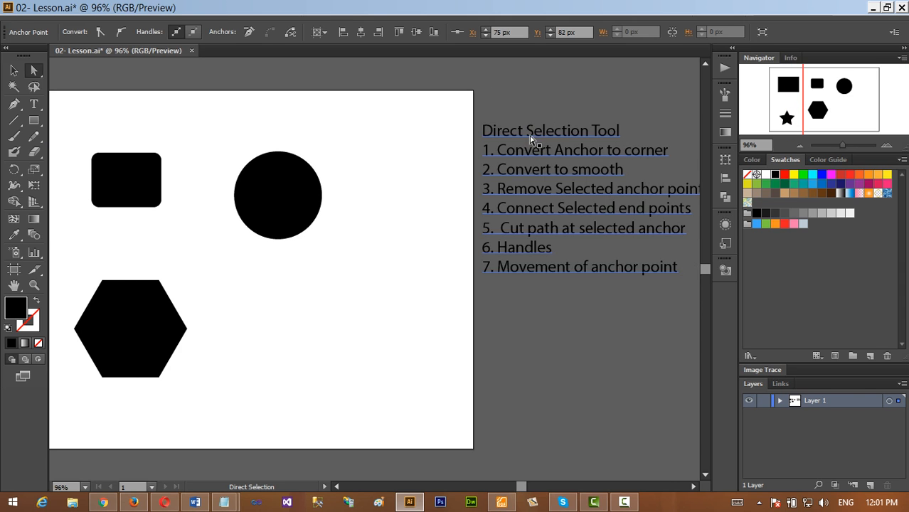
left_click_drag(532, 142, 517, 160)
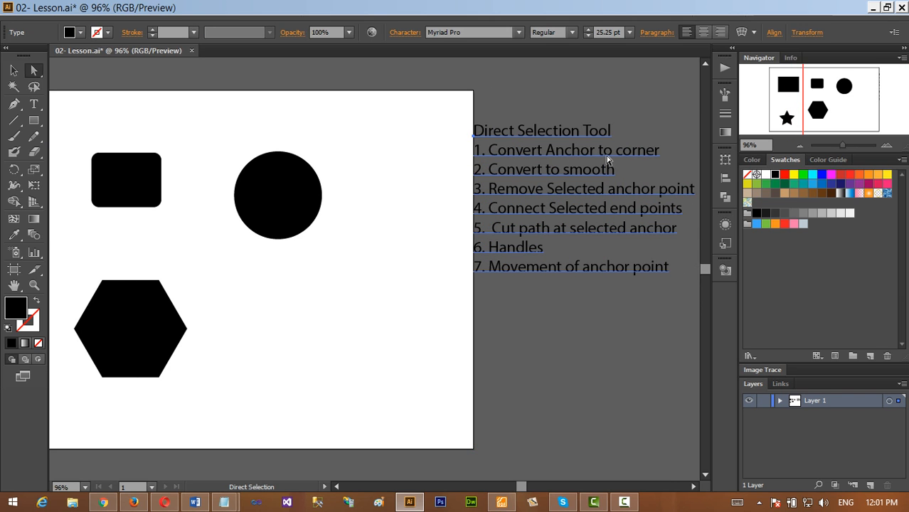
Step: Shift the circle slightly right and select its top, right and left anchor points individually
left_click(263, 192)
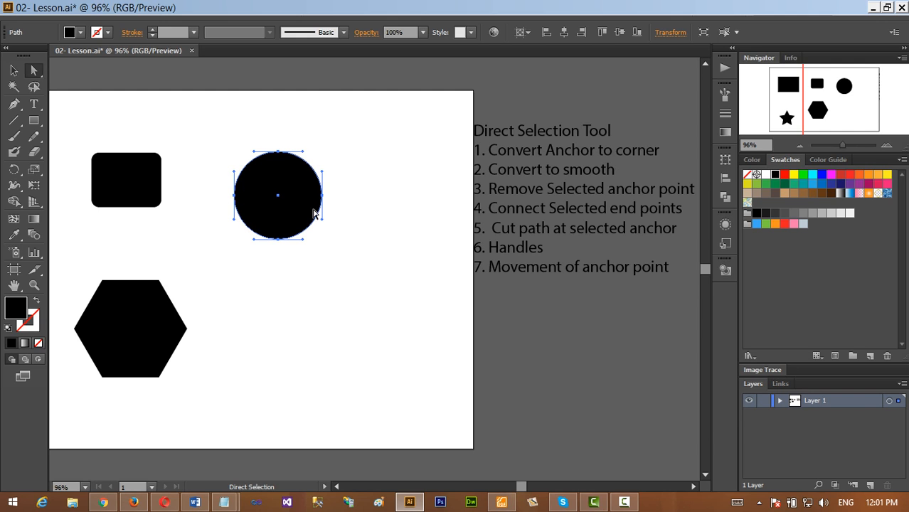
left_click_drag(278, 168, 283, 168)
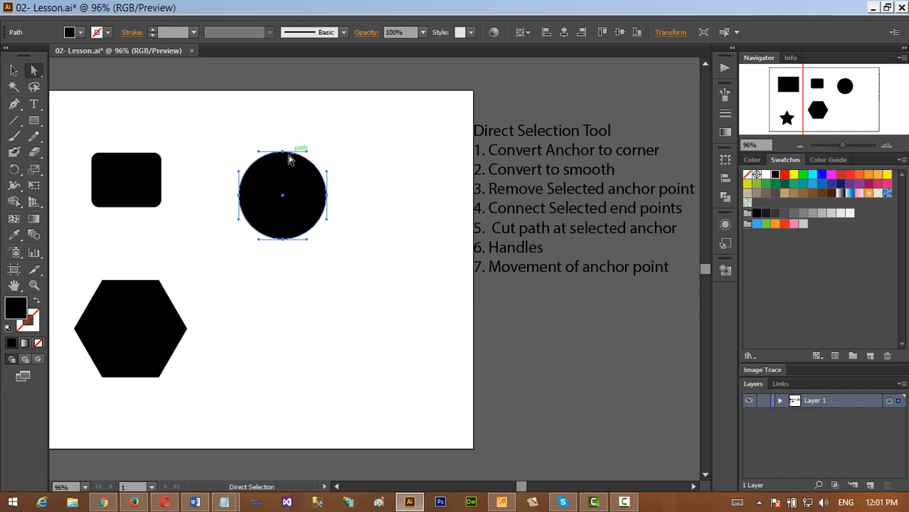
left_click(284, 158)
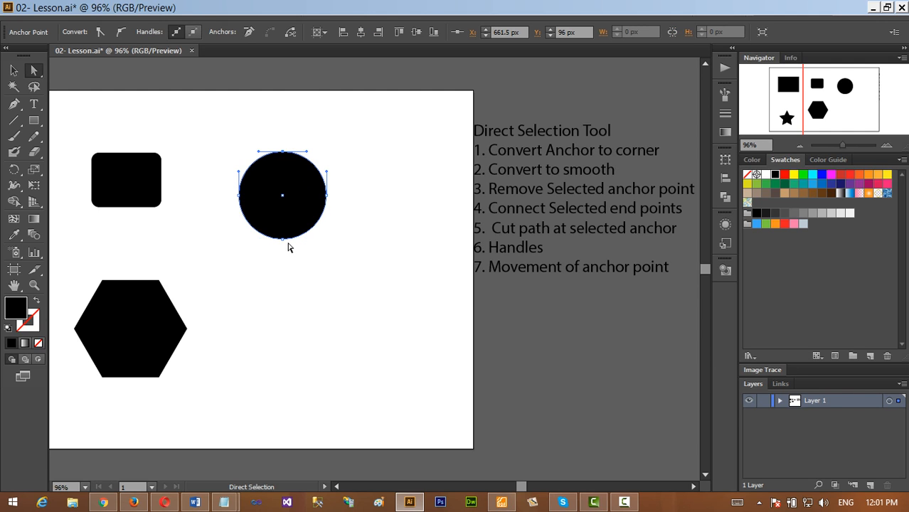
left_click(327, 195)
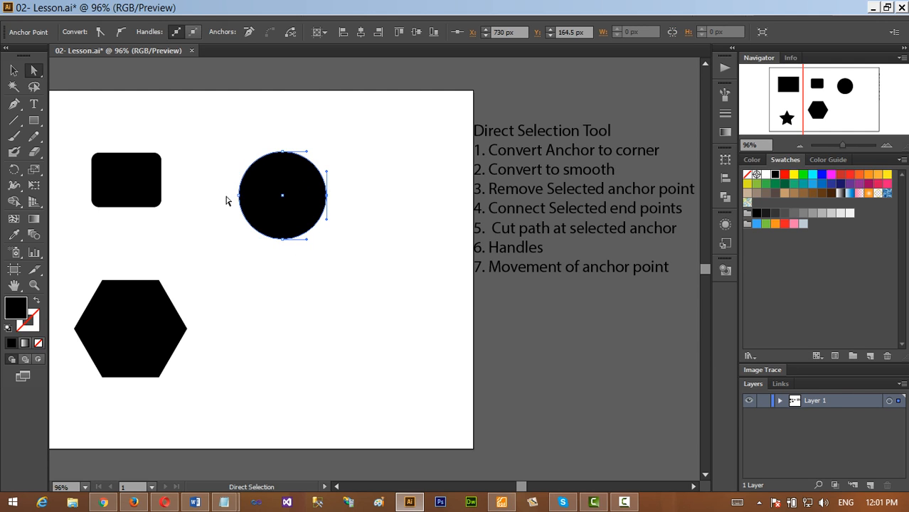
left_click(239, 195)
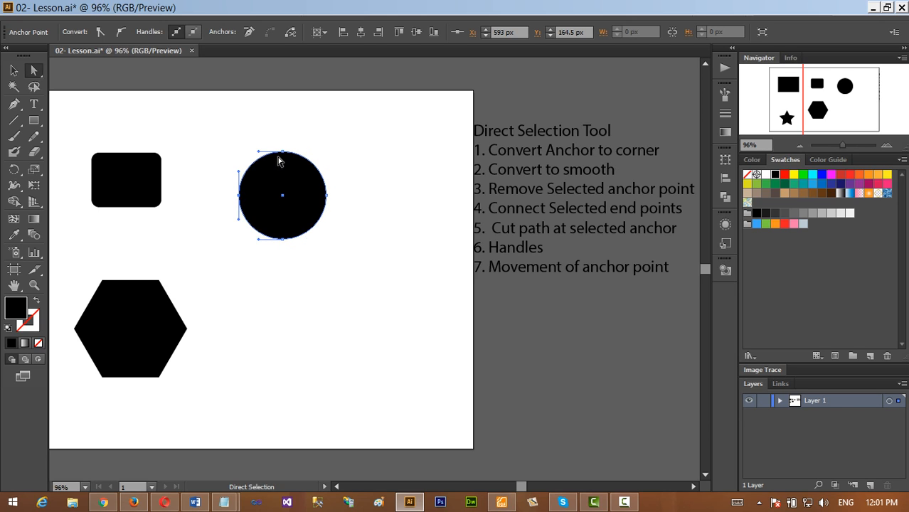
Step: Convert the circle's top, left, right and bottom anchor points to corners to turn it into a diamond
left_click(282, 153)
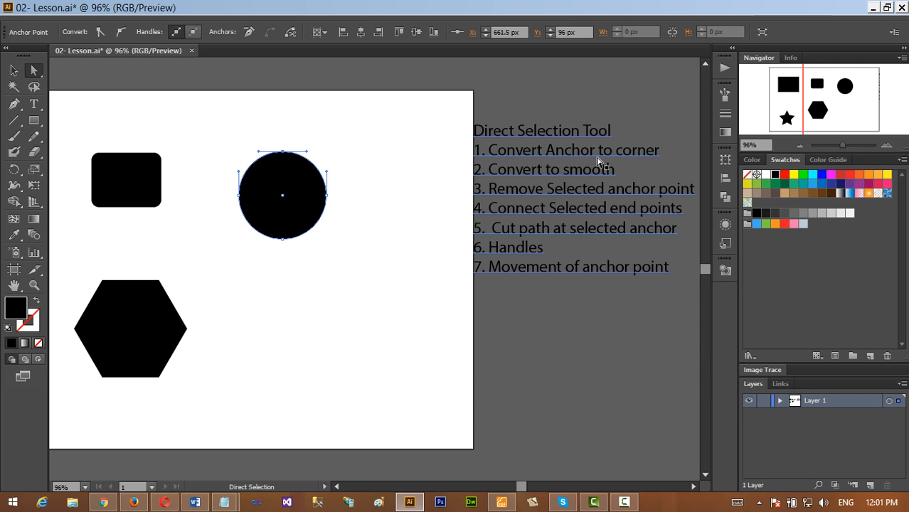
left_click(99, 34)
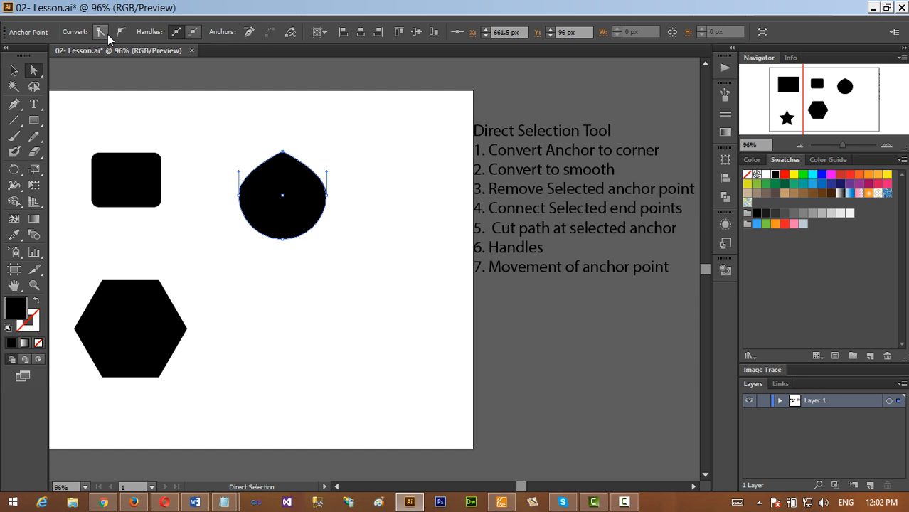
left_click_drag(239, 195, 230, 190)
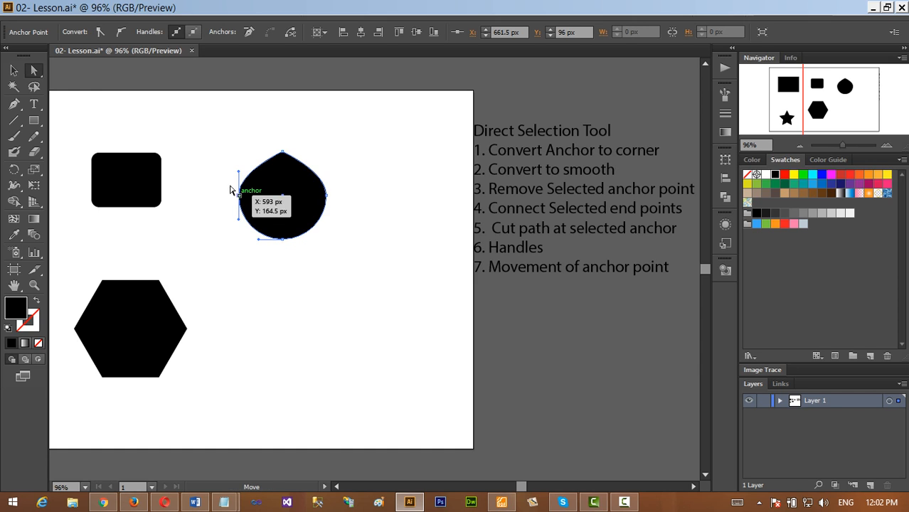
left_click(99, 32)
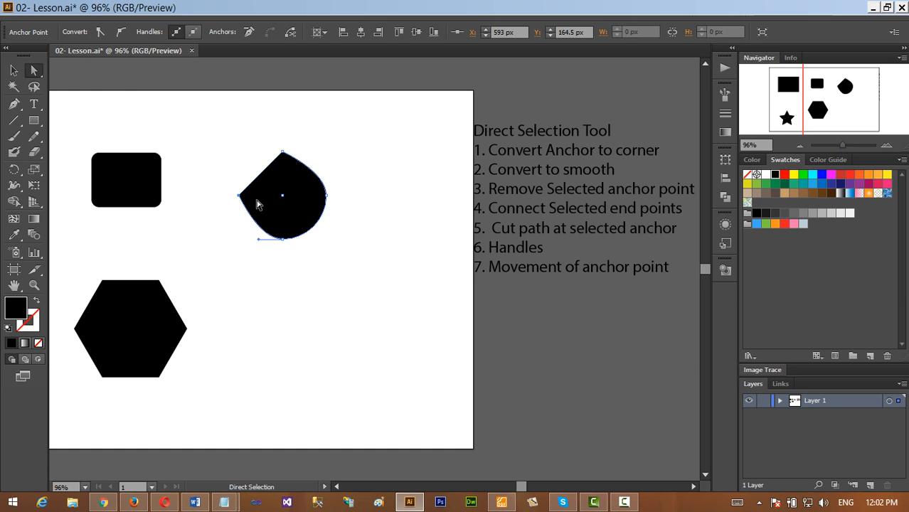
left_click(327, 195)
left_click(99, 36)
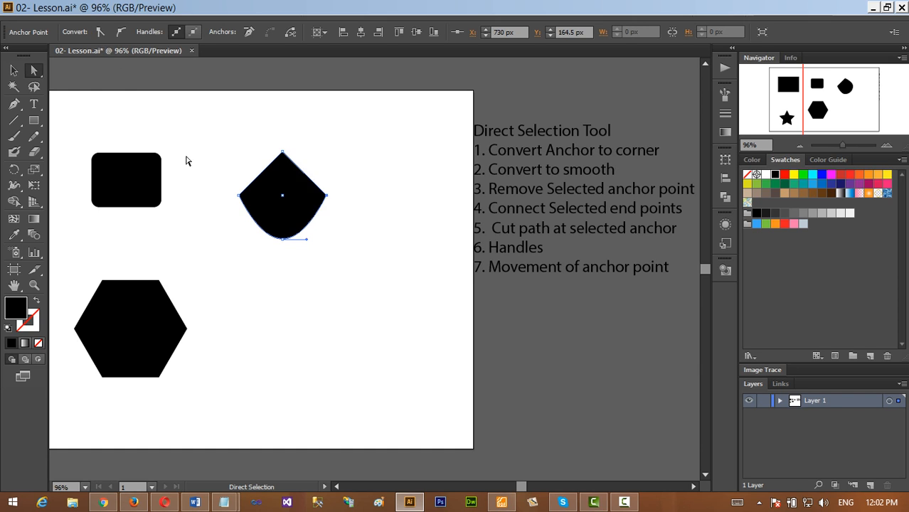
left_click(283, 239)
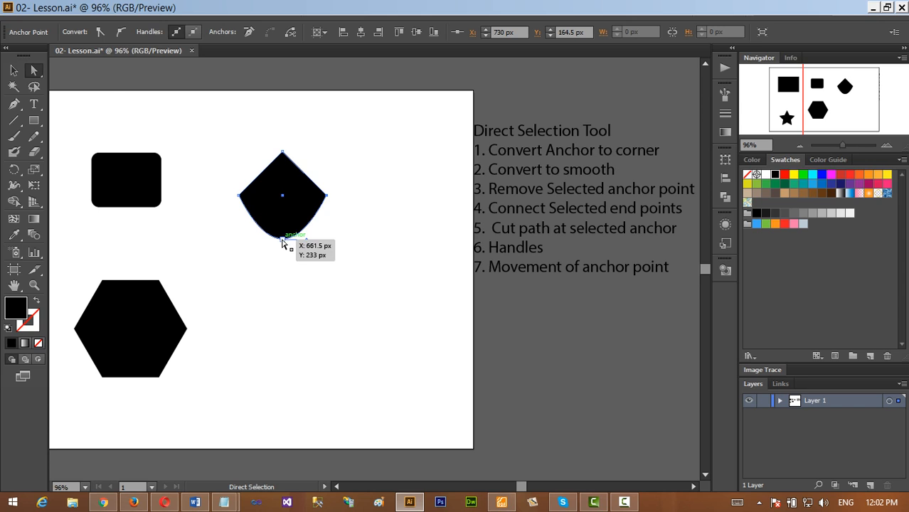
left_click(100, 32)
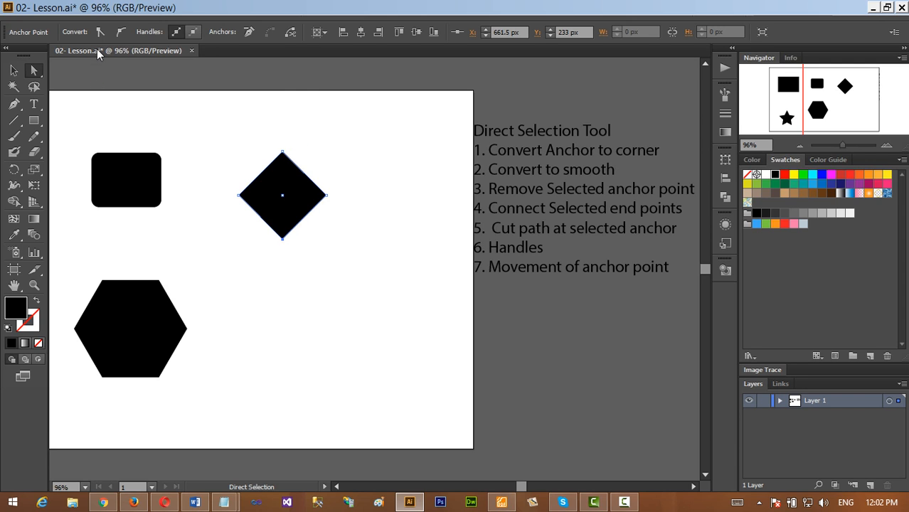
Step: Undo the corner conversions of the diamond's anchor points to restore the circle
left_click(274, 153)
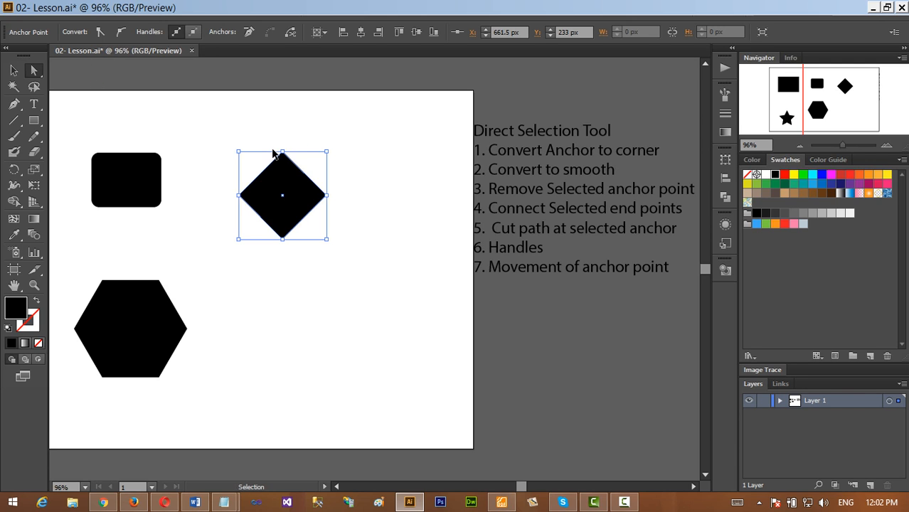
left_click_drag(273, 153, 345, 260)
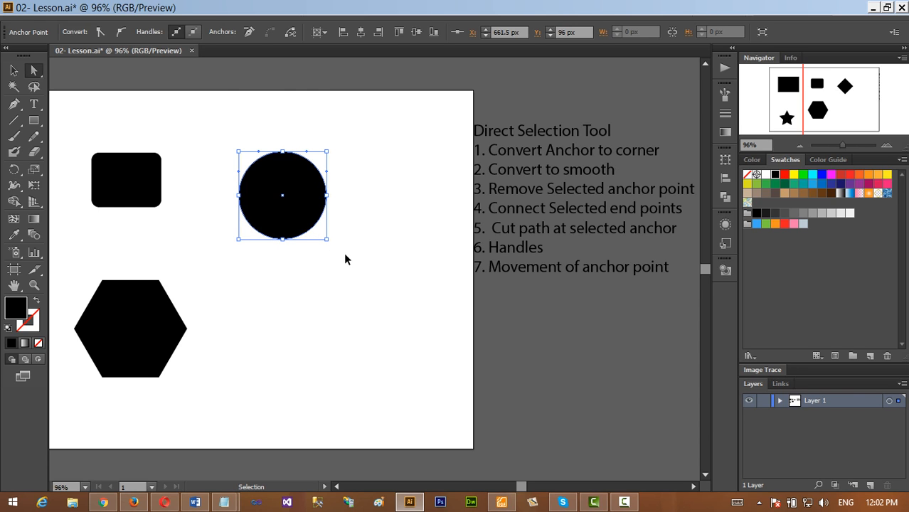
Step: Shift the circle and the hexagon slightly to the right with the Direct Selection tool
left_click_drag(259, 191, 266, 190)
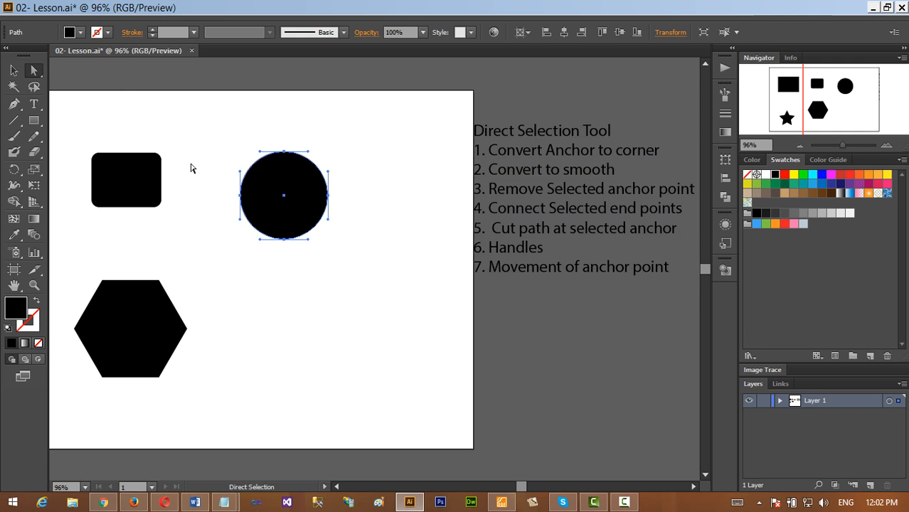
left_click(122, 202)
left_click(155, 337)
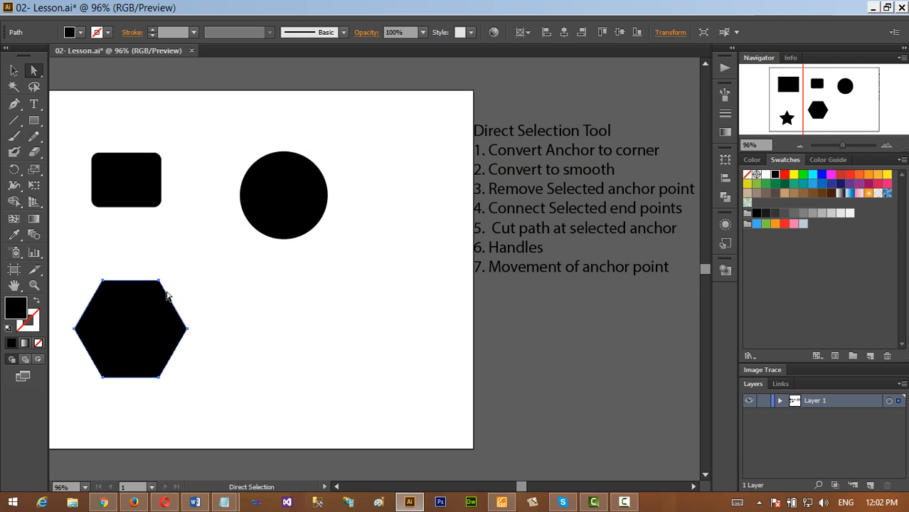
left_click_drag(112, 315, 116, 315)
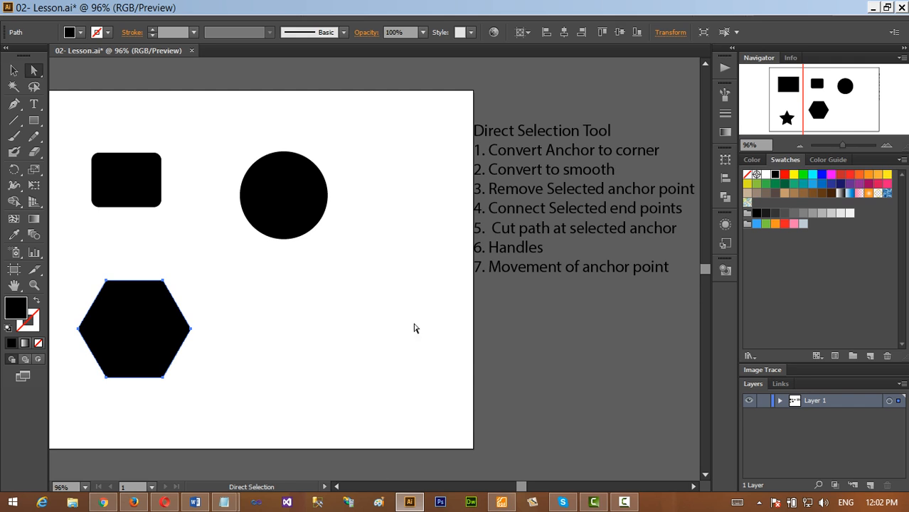
Step: Convert the large rectangle's upper-right corner anchor point to smooth
left_click_drag(872, 121, 822, 106)
left_click(217, 187)
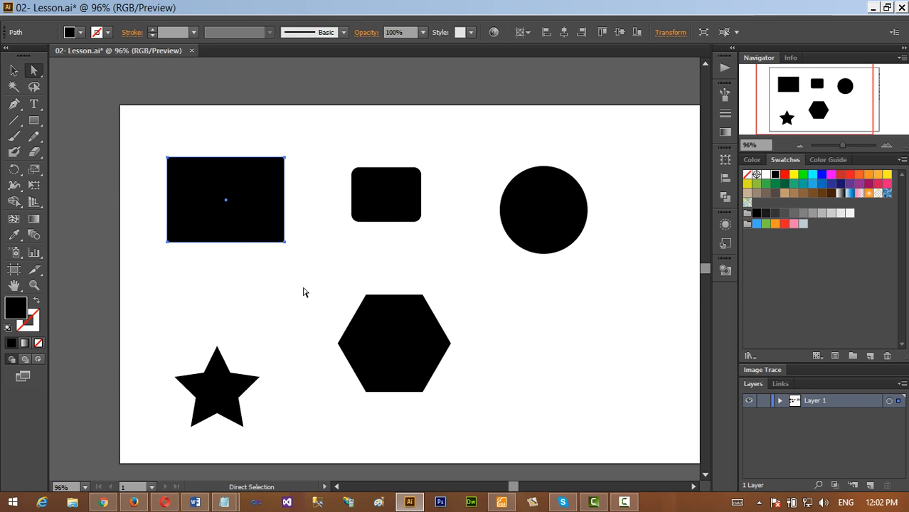
left_click(285, 157)
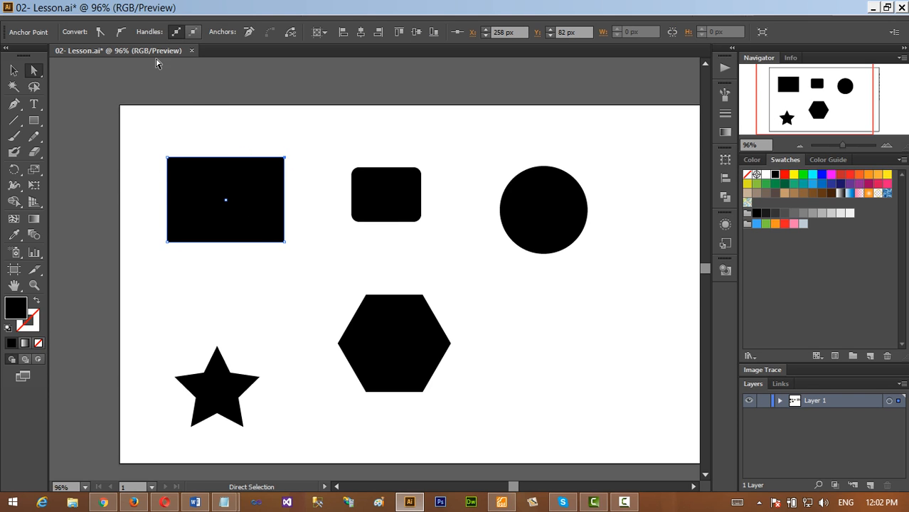
left_click(119, 34)
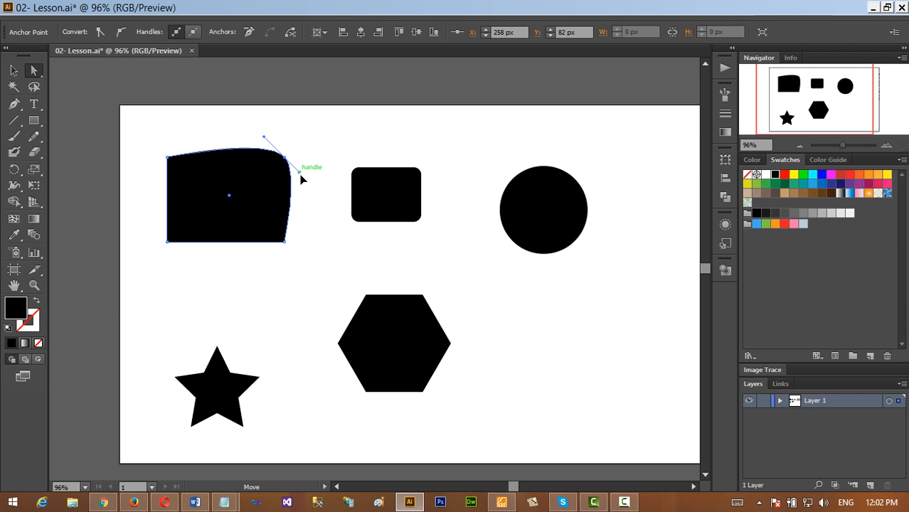
Step: Reshape the rectangle's curves by moving both direction handles of its smooth upper-right anchor point outward, inward and across the shape
left_click_drag(299, 176, 334, 194)
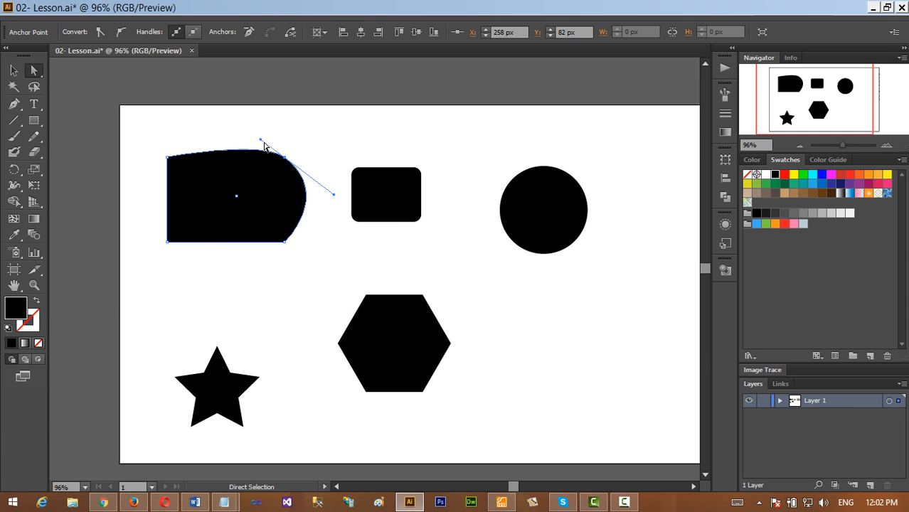
left_click_drag(261, 140, 190, 223)
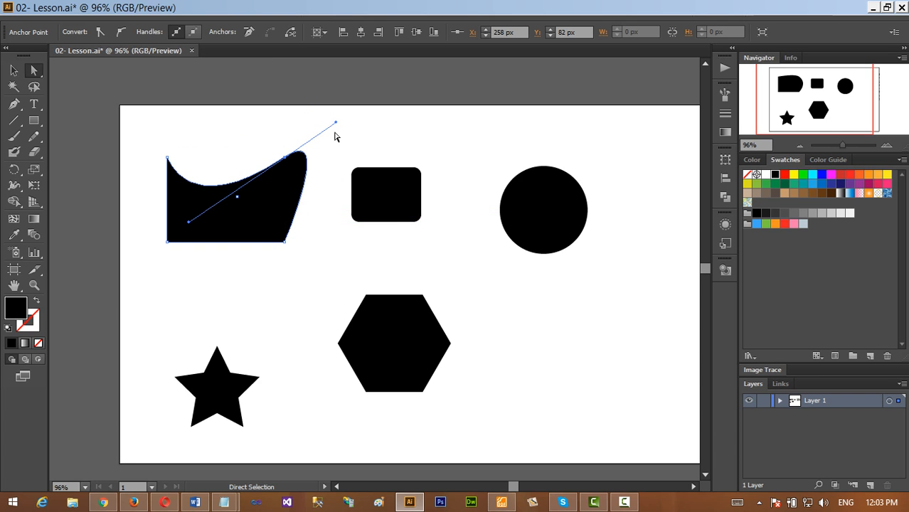
left_click_drag(336, 127, 210, 224)
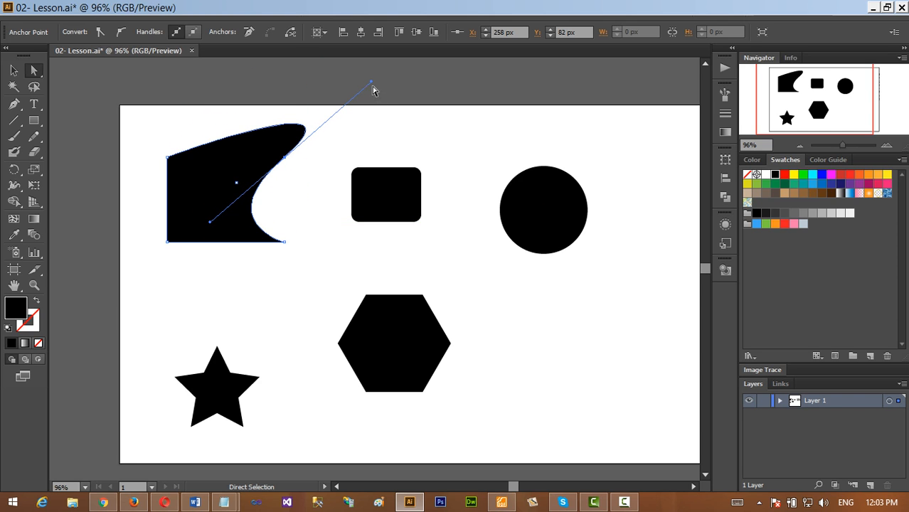
left_click_drag(371, 82, 327, 217)
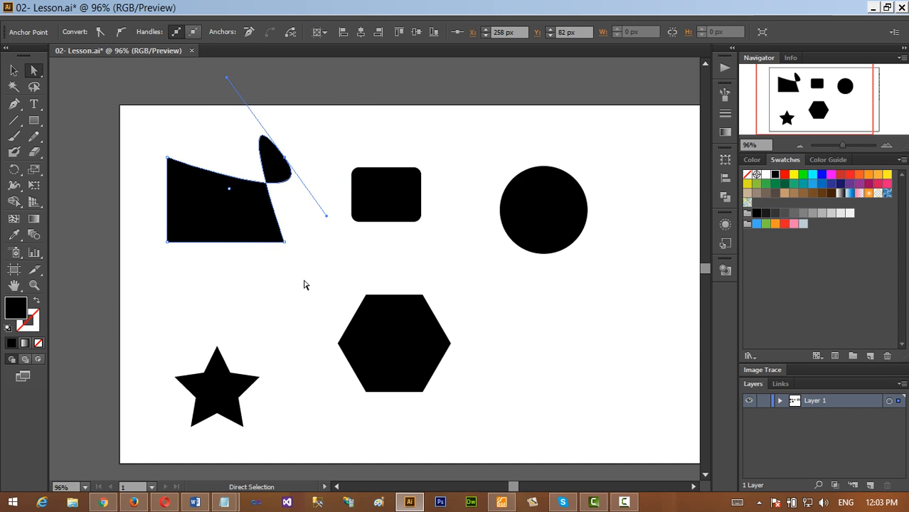
Step: Undo the handle movements and the smooth conversion to restore the large rectangle
key("ctrl+z")
key("ctrl+z")
key("ctrl+z")
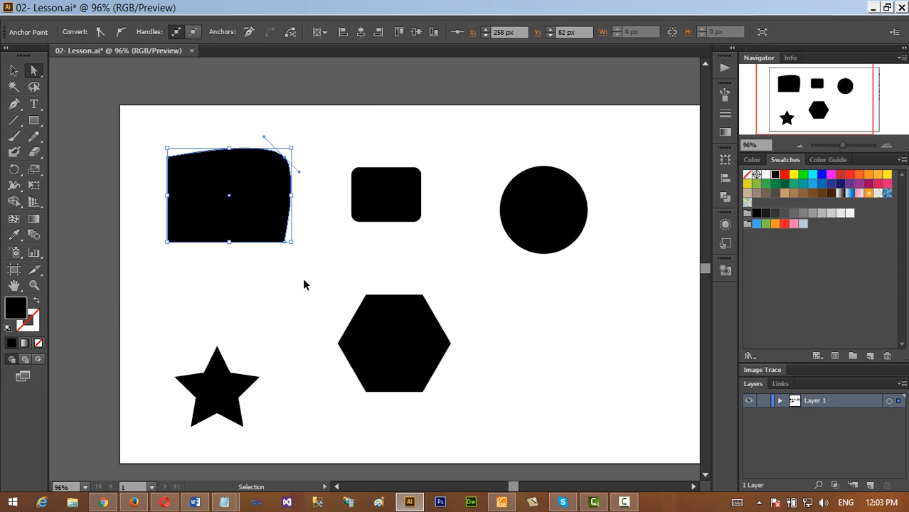
key("ctrl+z")
key("ctrl+z")
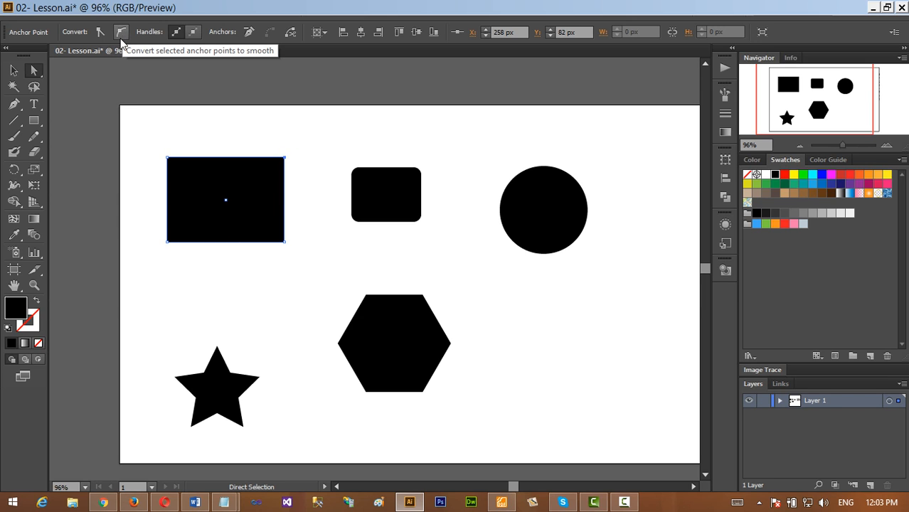
Step: Convert the large rectangle's lower-left, upper-left, upper-right and lower-right anchor points to smooth
left_click(168, 242)
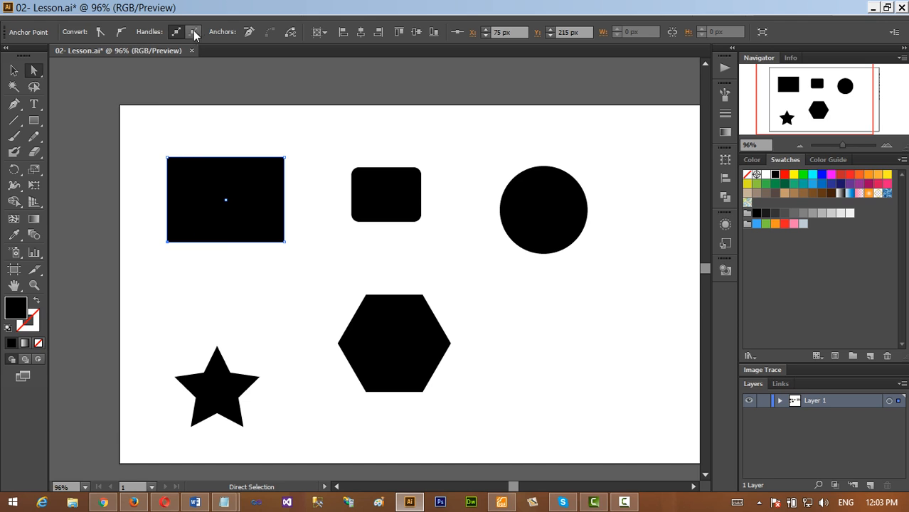
left_click(121, 32)
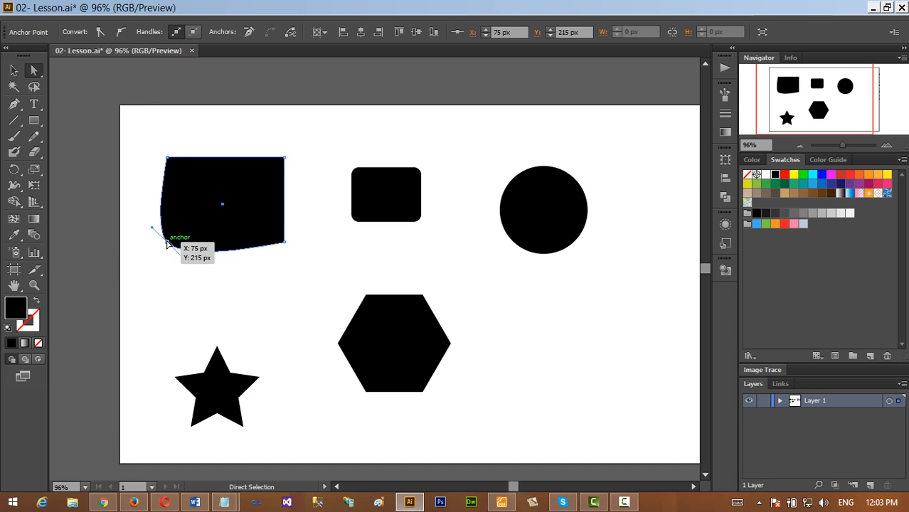
left_click_drag(168, 244, 158, 249)
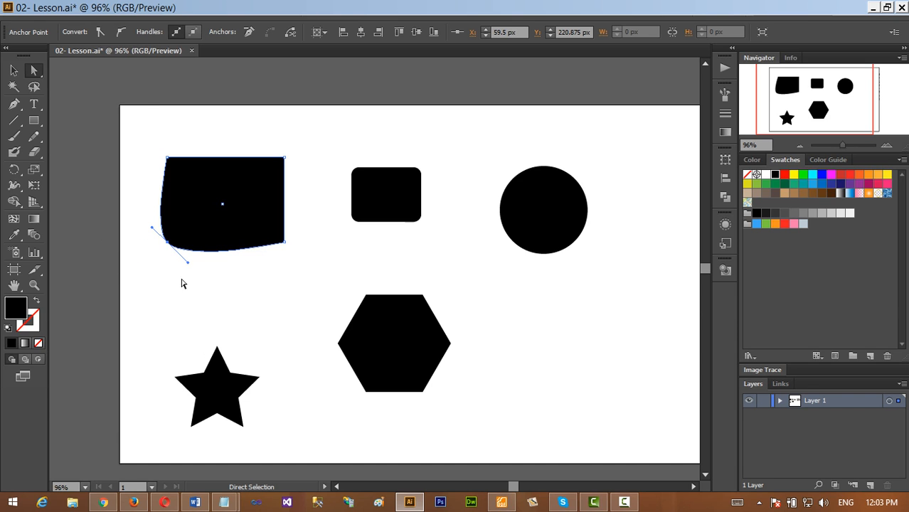
left_click(166, 158)
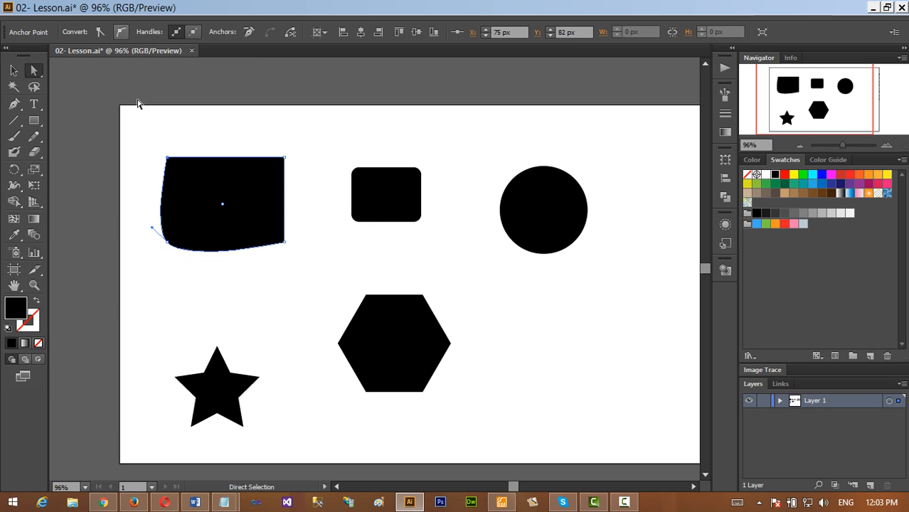
left_click(121, 32)
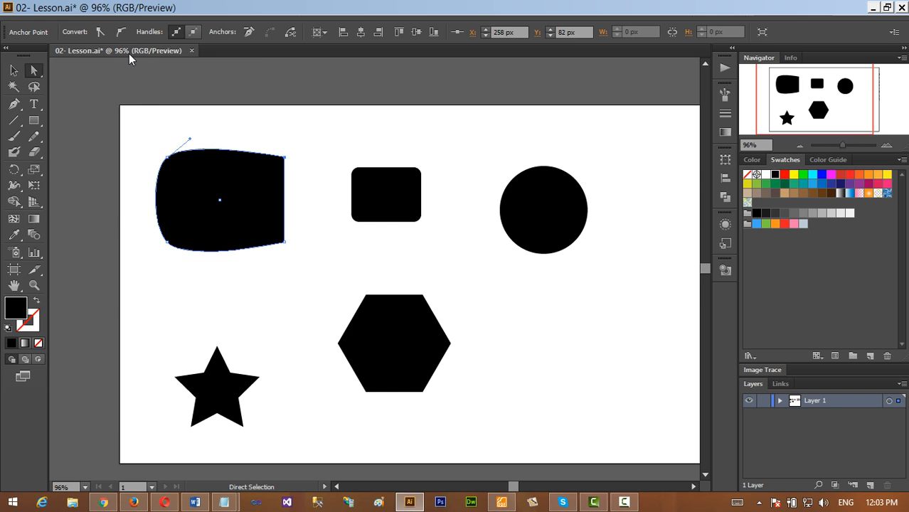
left_click(285, 243)
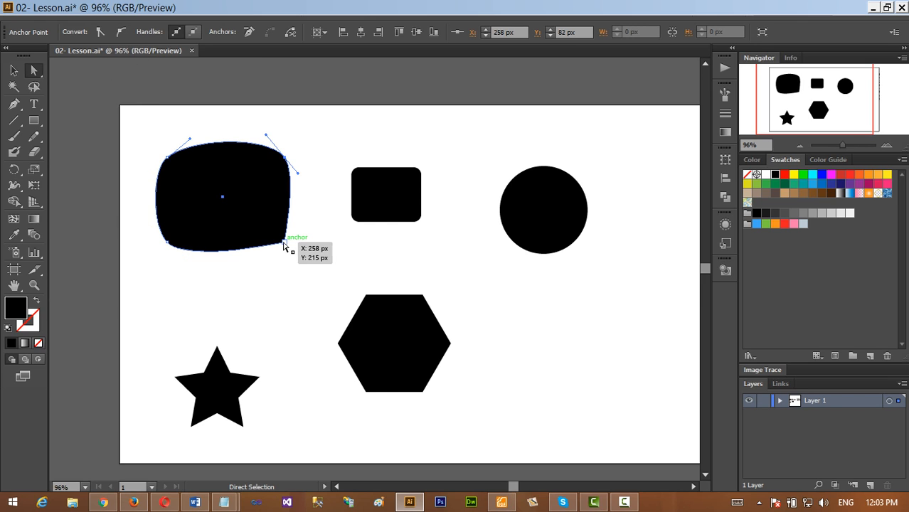
left_click(124, 35)
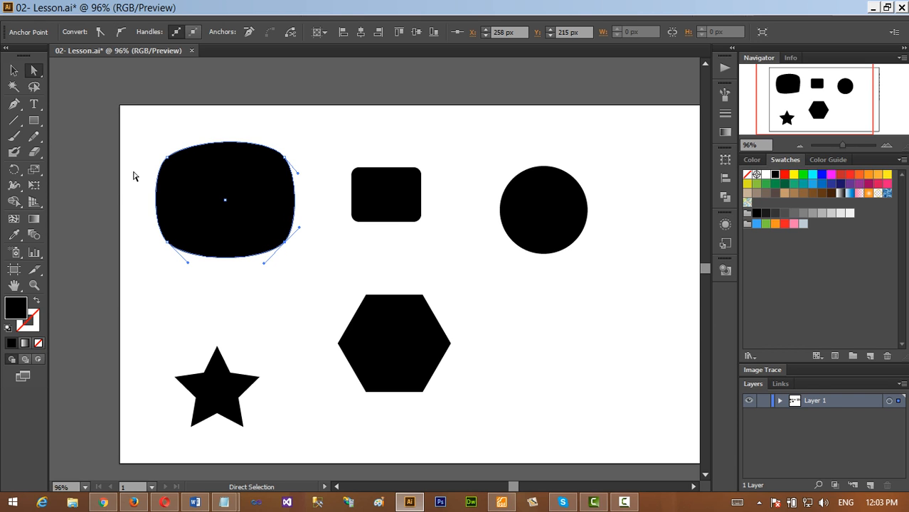
Step: Deselect the smoothed shape with the Selection tool and undo its smooth conversions to restore the rectangle
left_click(14, 70)
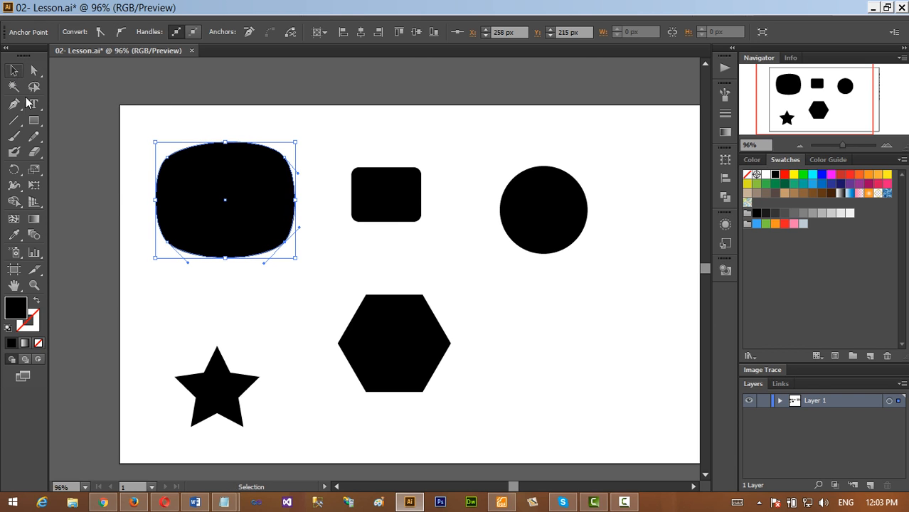
left_click(226, 291)
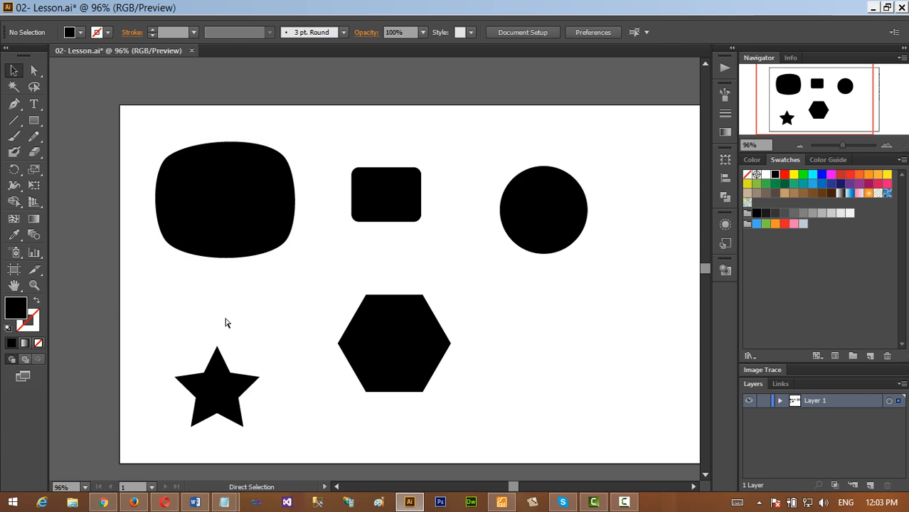
key("ctrl+z")
key("ctrl+z")
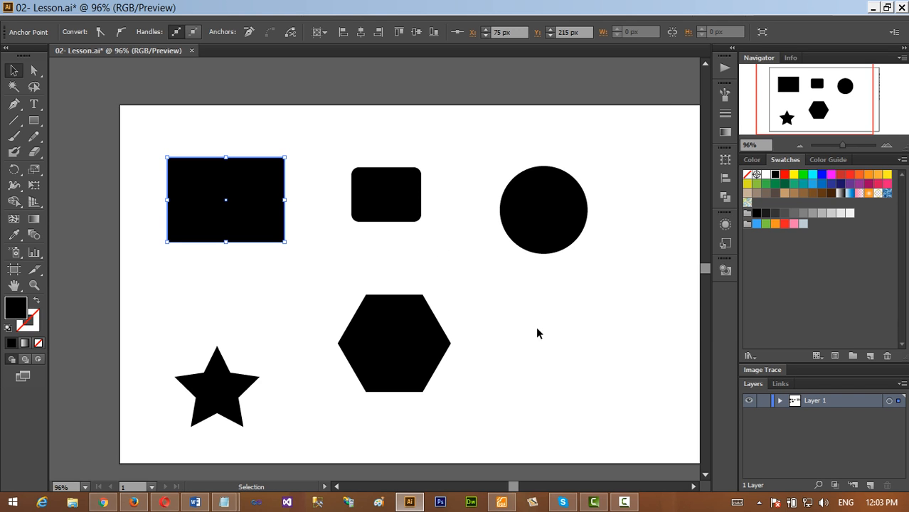
Step: Remove the large rectangle's upper-right anchor point with the Direct Selection tool active, and undo the removal
left_click_drag(842, 112, 879, 110)
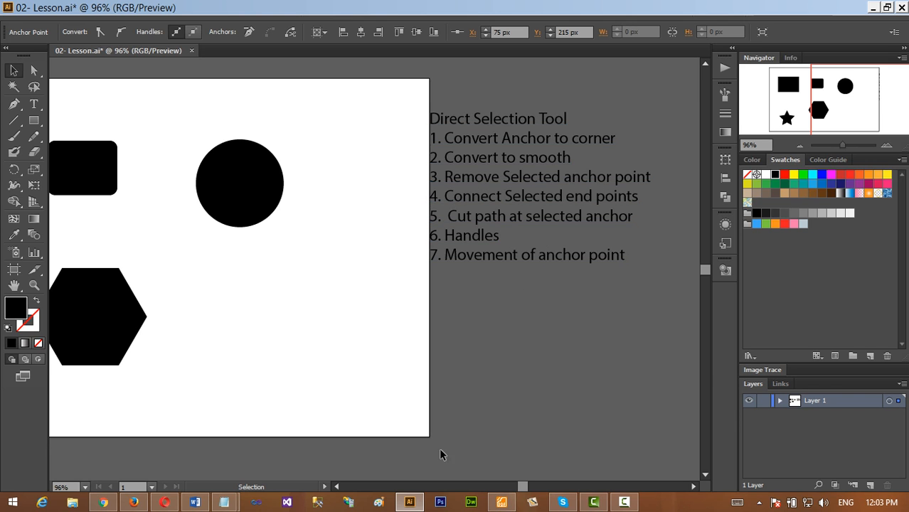
left_click_drag(806, 103, 813, 112)
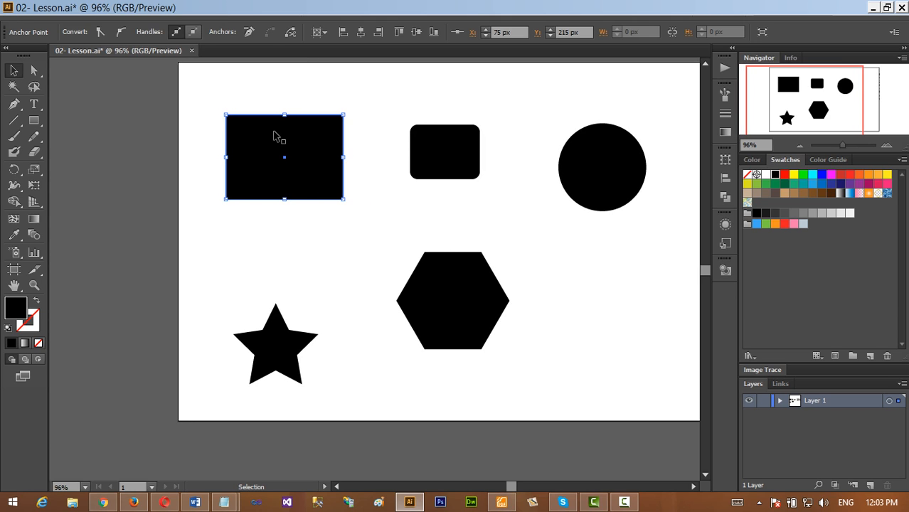
left_click(279, 138)
left_click(33, 70)
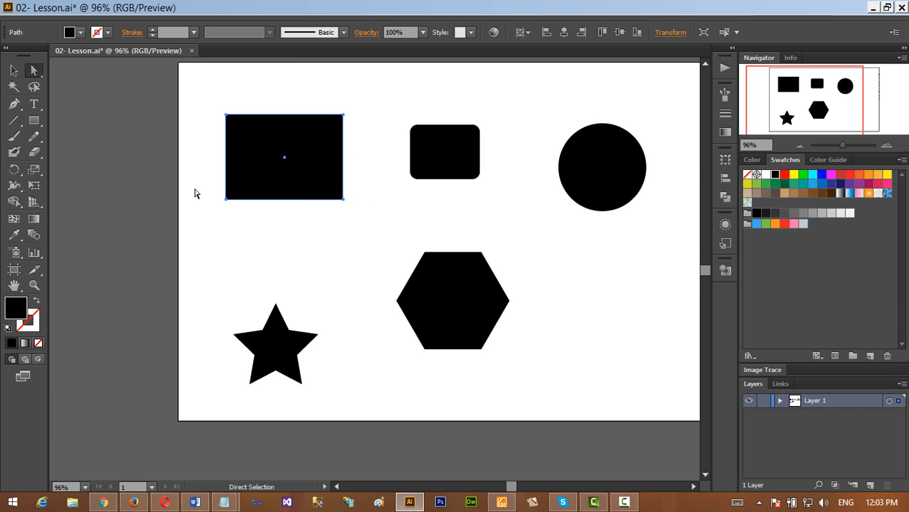
left_click(343, 115)
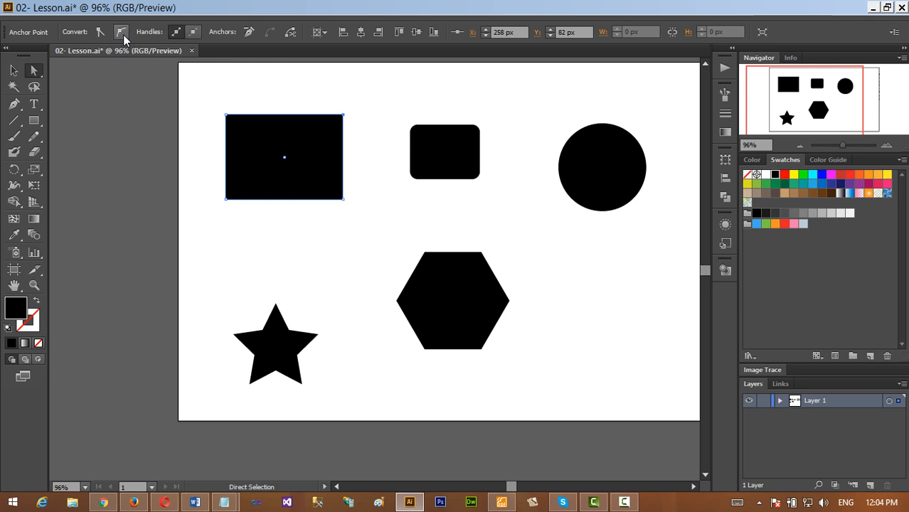
left_click(248, 32)
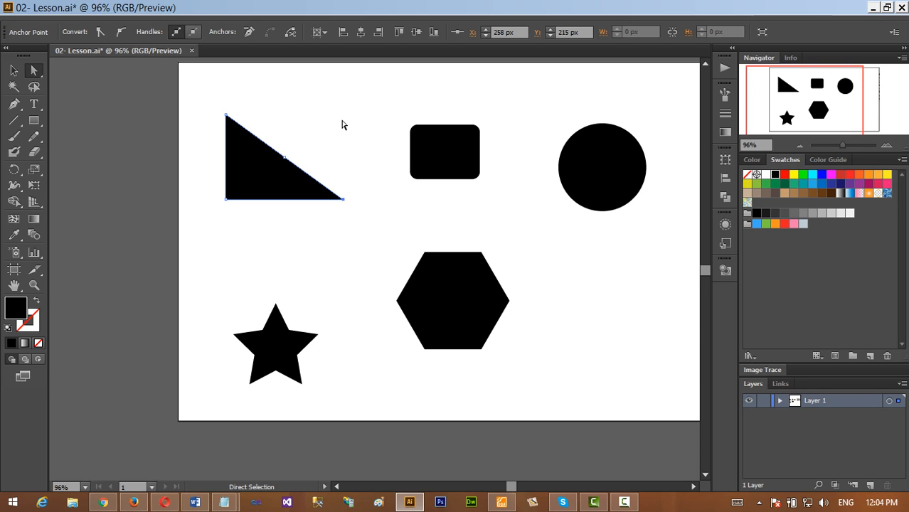
key("ctrl+z")
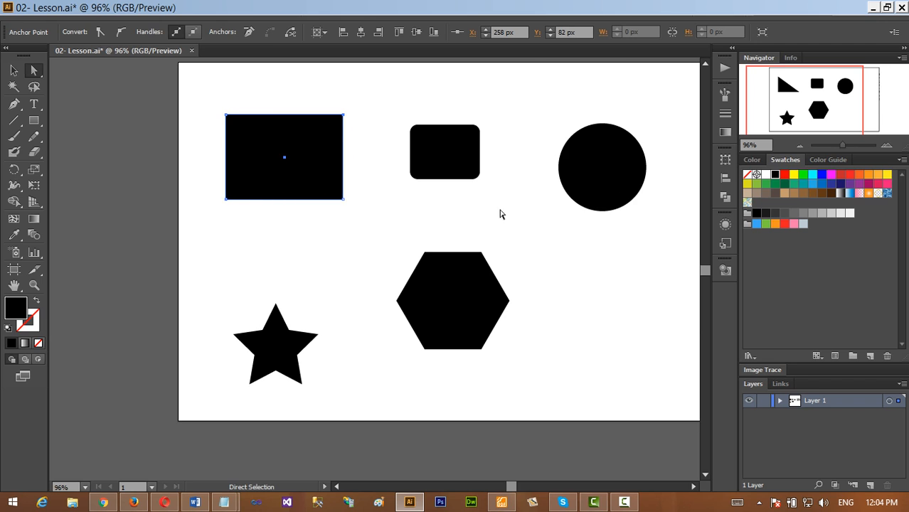
Step: Remove the circle's top anchor point and undo the removal
left_click(587, 161)
left_click(602, 125)
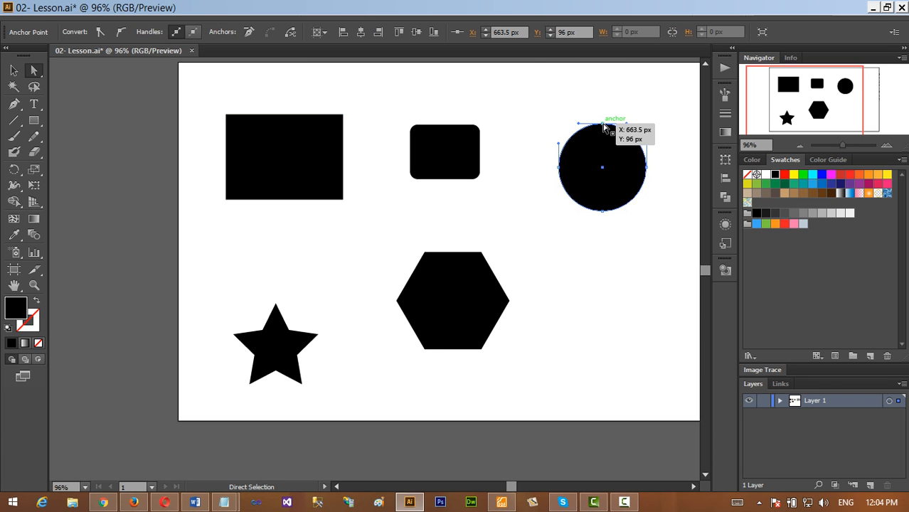
left_click(250, 34)
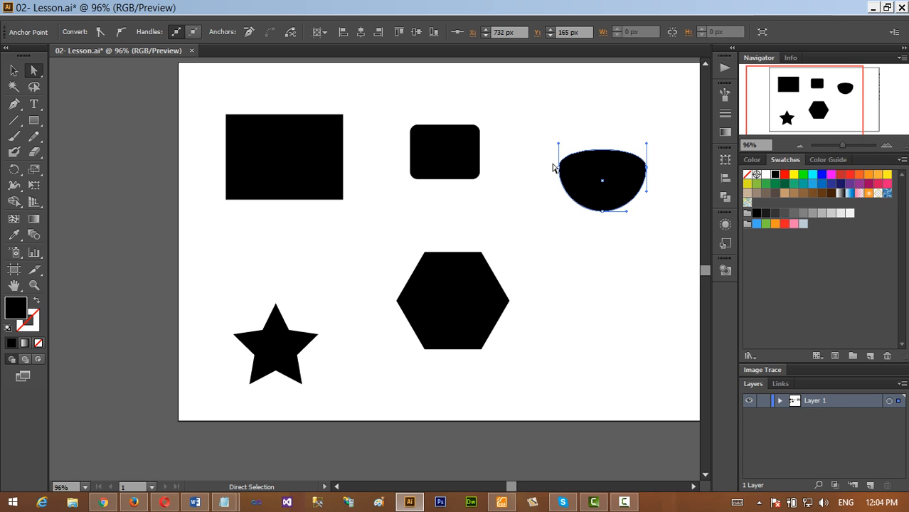
key("ctrl+z")
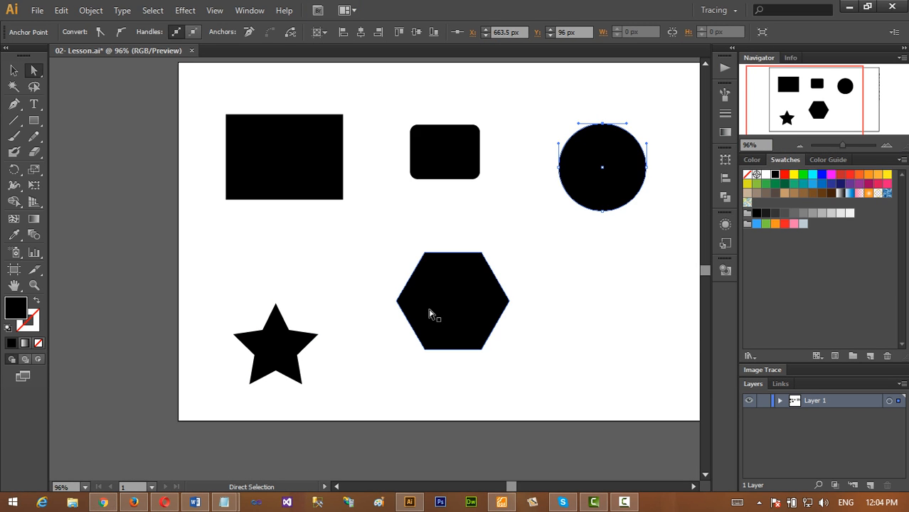
Step: Select the hexagon, star, circle and rounded rectangle in turn, and view the Direct Selection Tool topic list beside the artboard
left_click(431, 315)
left_click(291, 345)
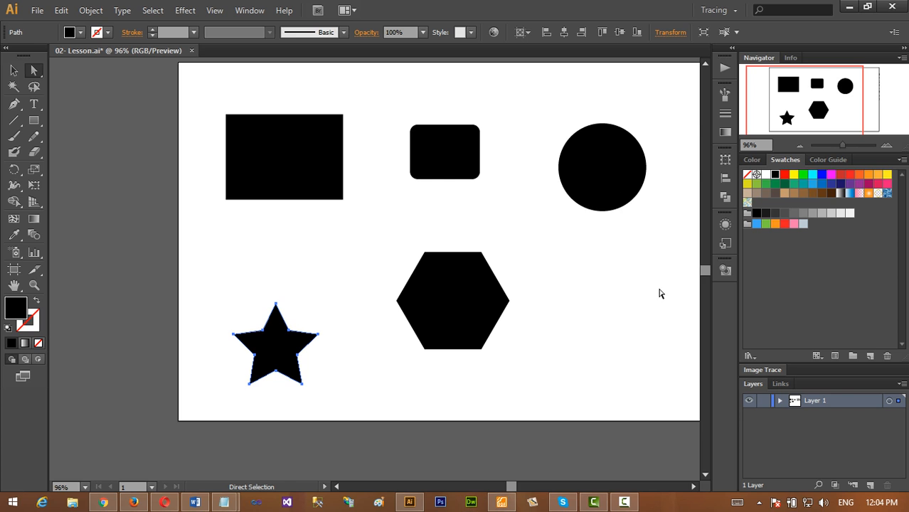
left_click_drag(800, 108, 869, 126)
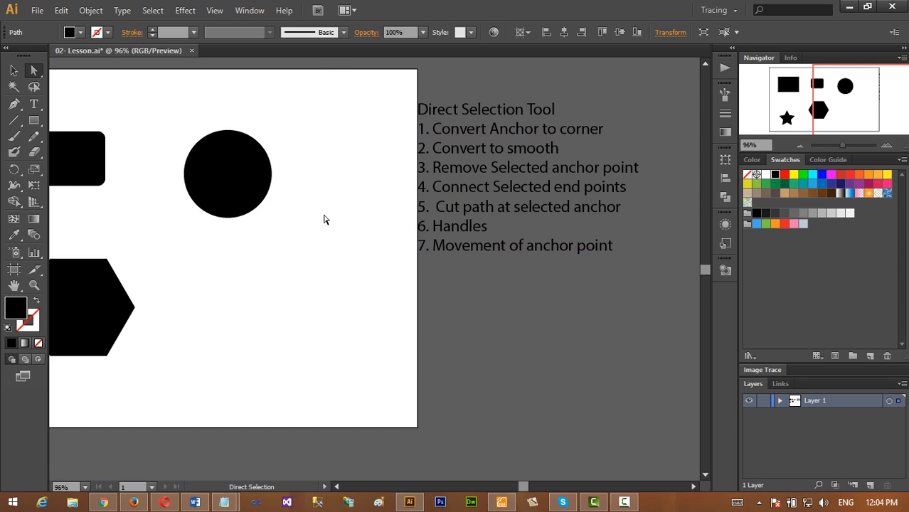
left_click(240, 193)
left_click_drag(118, 130, 82, 186)
left_click(629, 503)
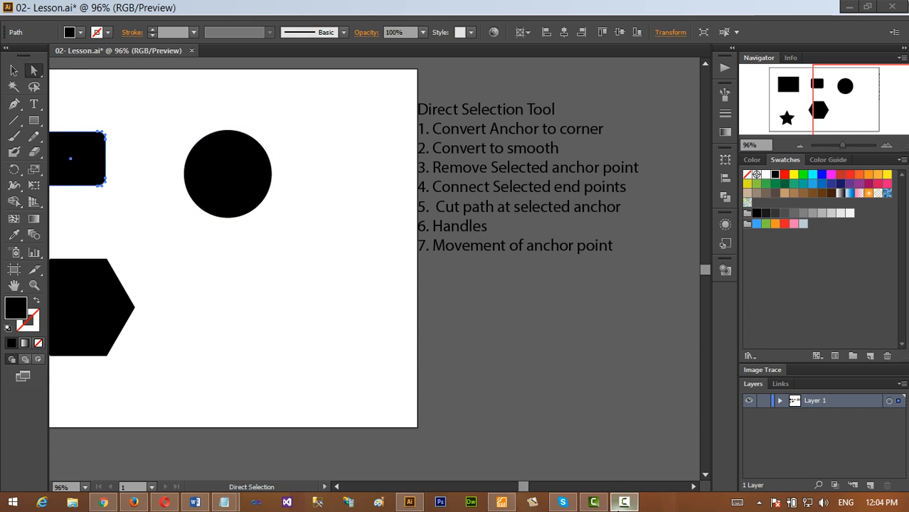
left_click(626, 503)
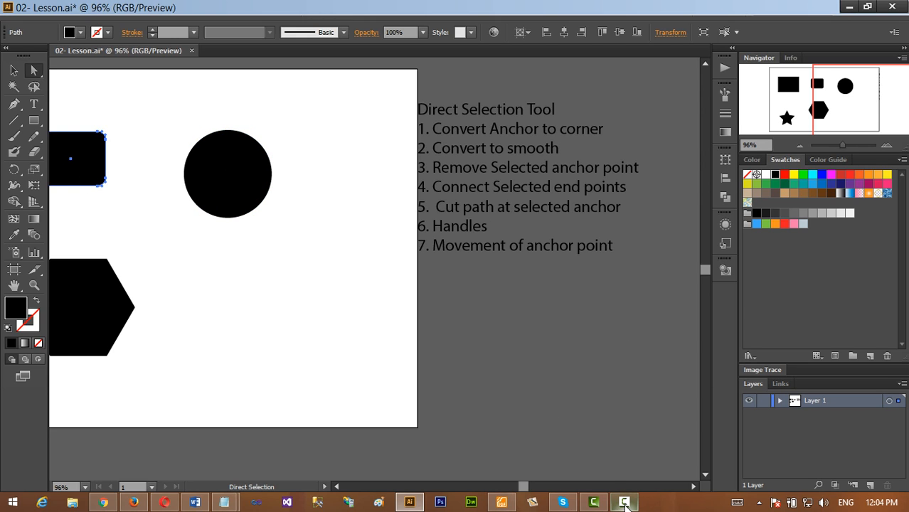
left_click(625, 503)
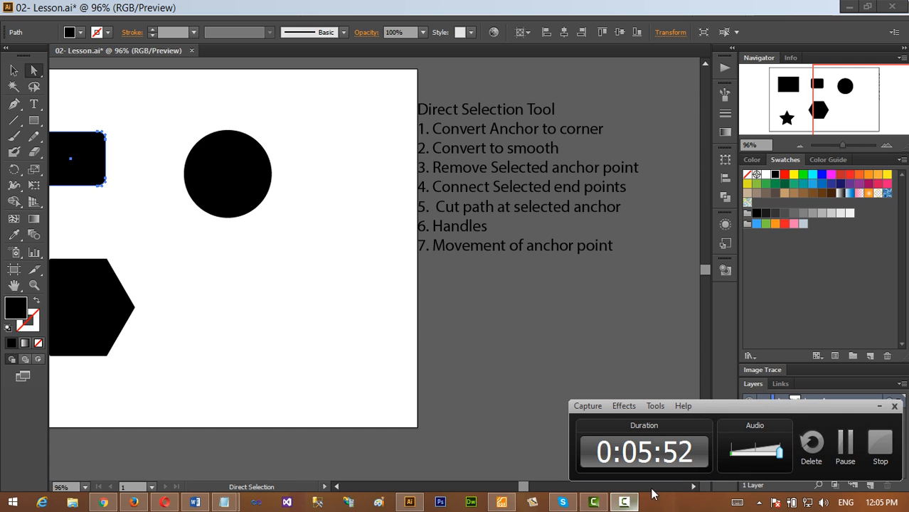
left_click(846, 445)
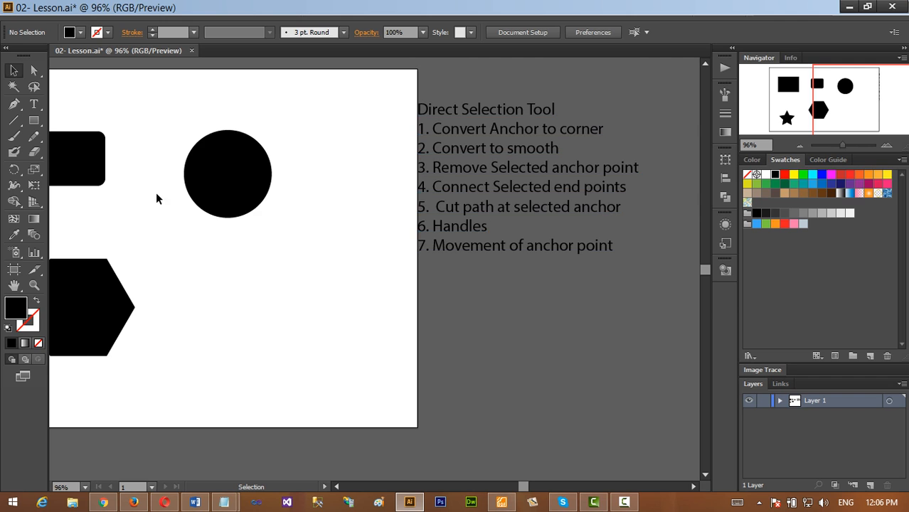
Step: View the direction handles on the circle's top anchor point and on the whole circle with the Direct Selection tool
left_click(235, 182)
left_click(34, 70)
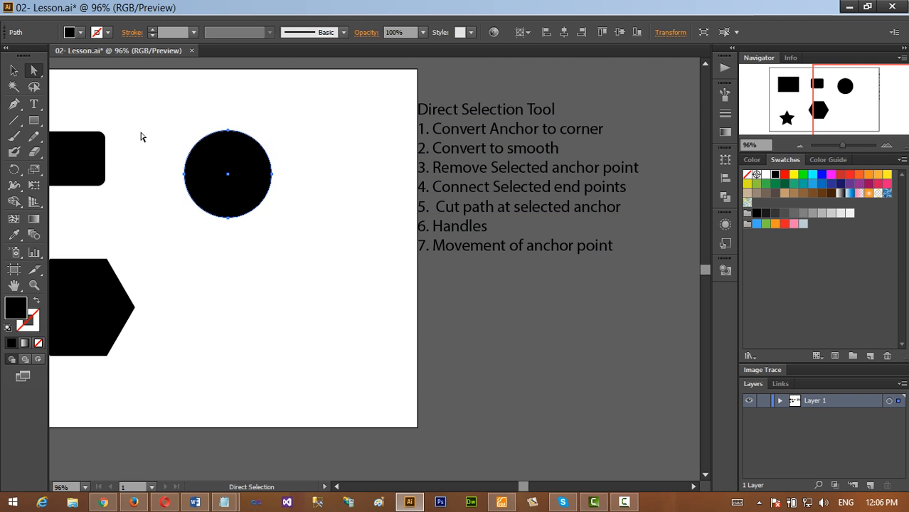
left_click(227, 130)
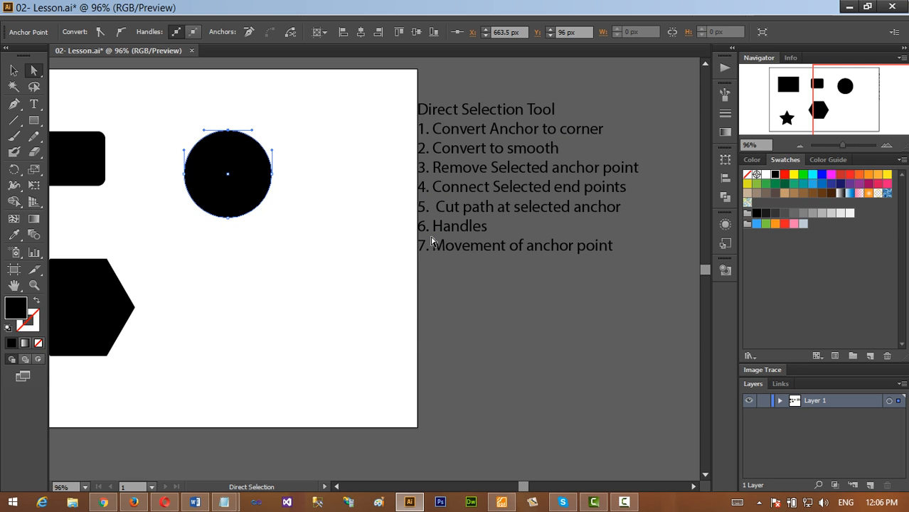
left_click(468, 235)
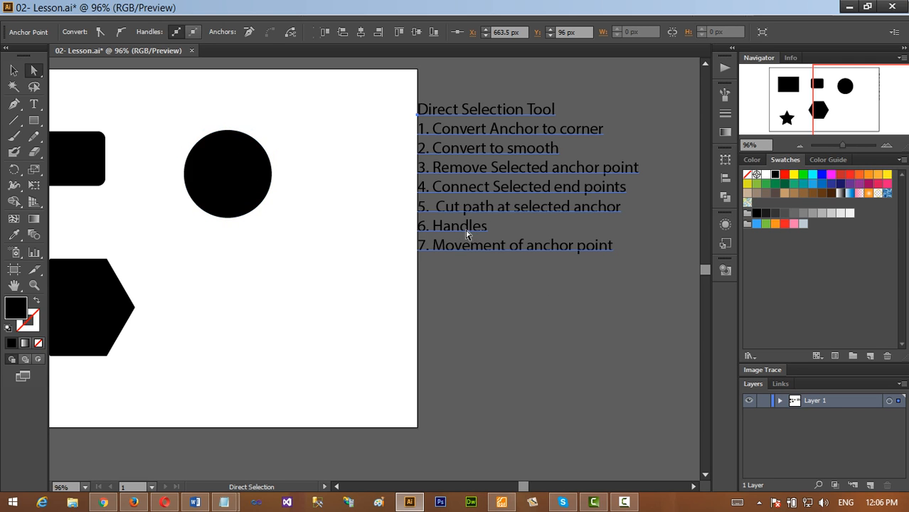
left_click(211, 177)
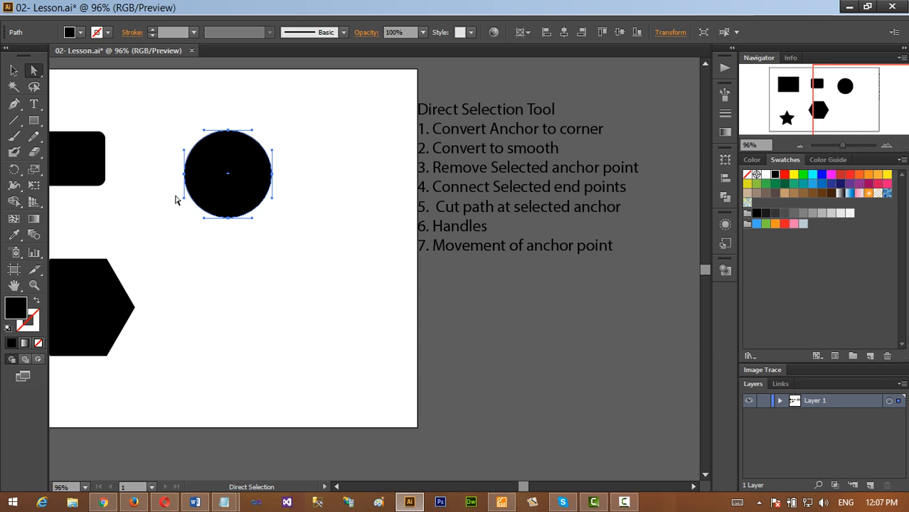
Step: Compare the circle with handles hidden and shown for multiple selected anchor points
left_click(227, 132)
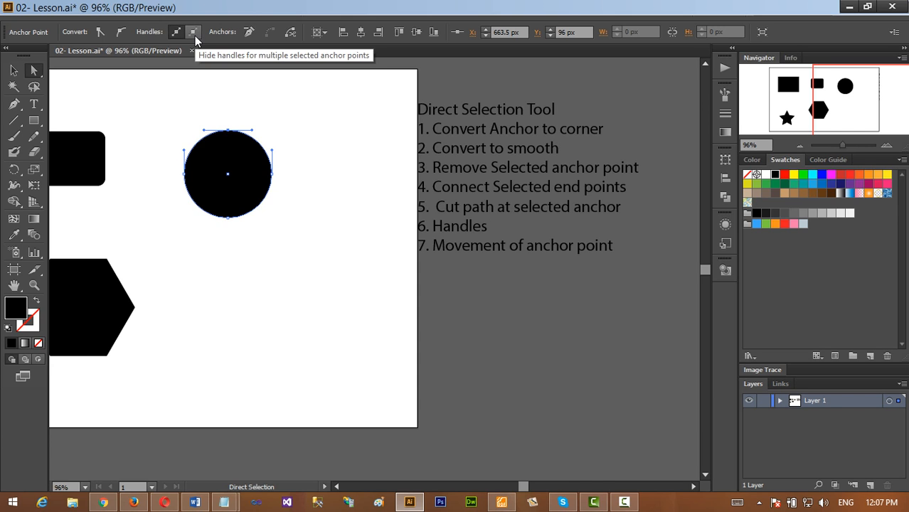
left_click(217, 233)
left_click(248, 171)
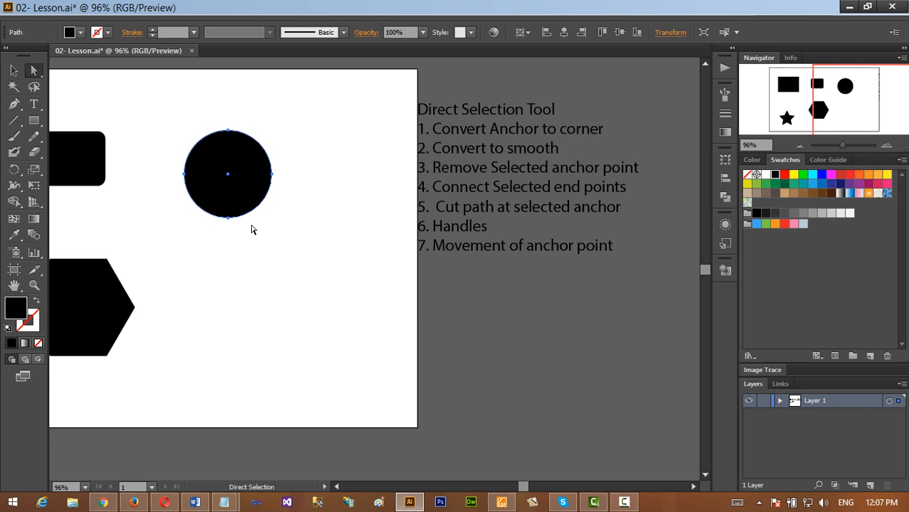
left_click(228, 132)
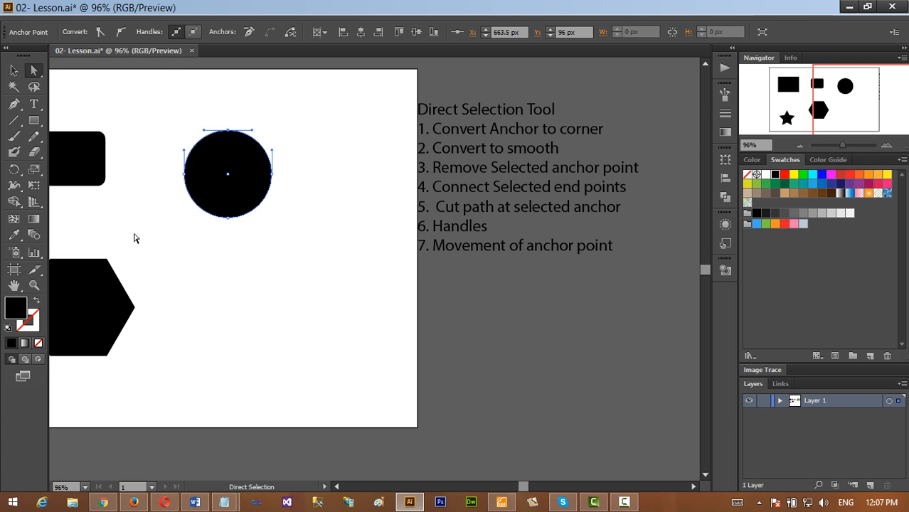
left_click(254, 189)
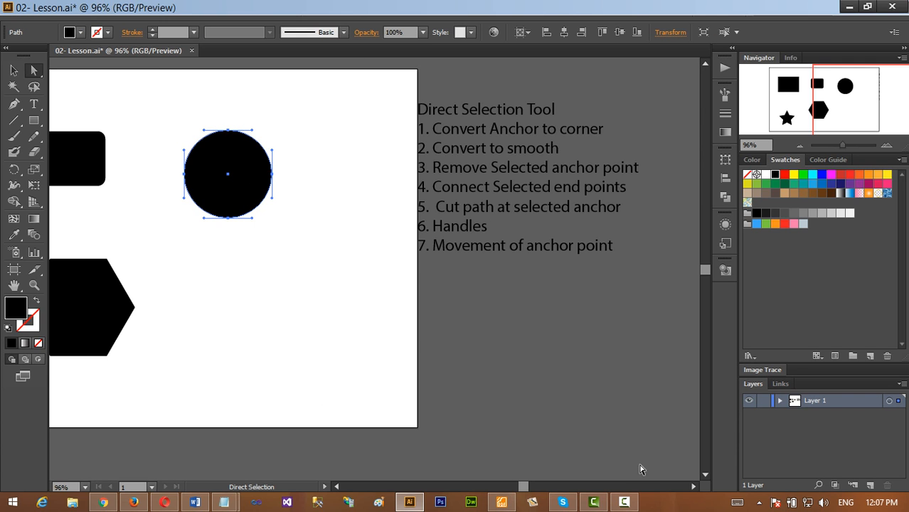
left_click(624, 503)
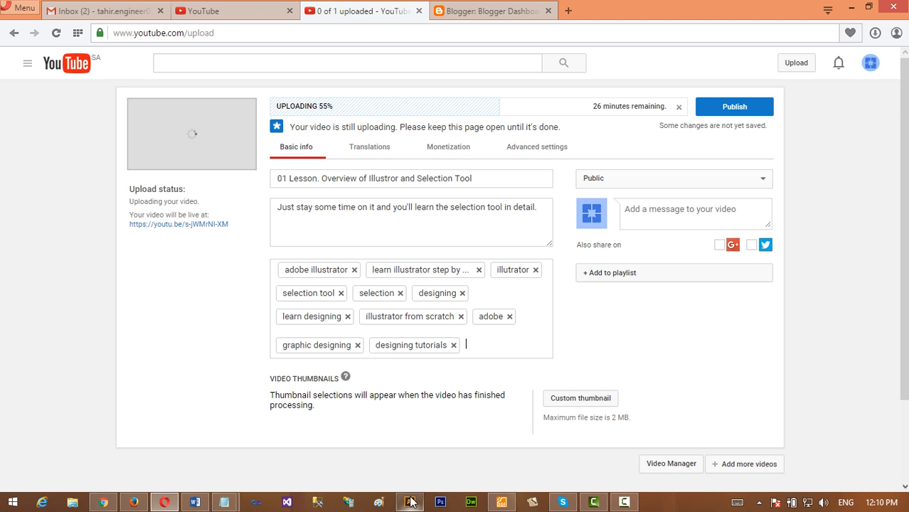
left_click(411, 502)
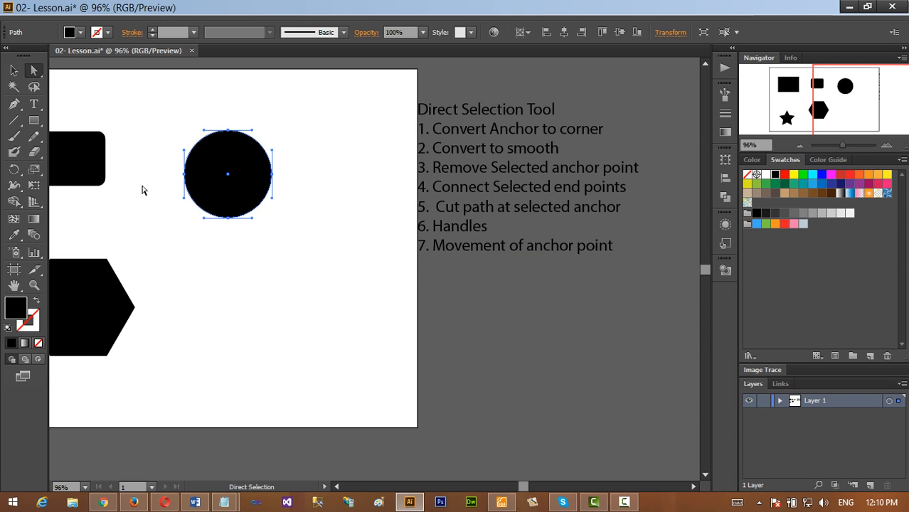
Step: Move the whole circle slightly up and to the right on the artboard
left_click(456, 234)
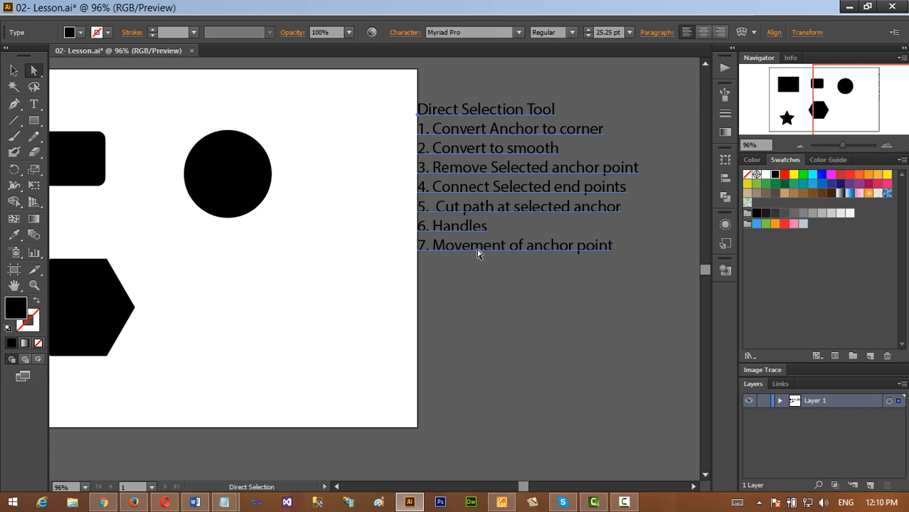
left_click(246, 178)
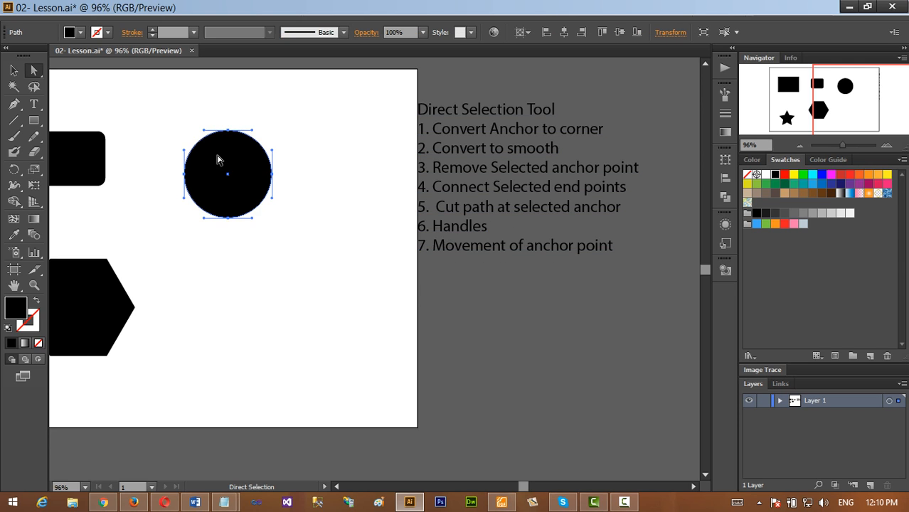
left_click_drag(218, 159, 240, 153)
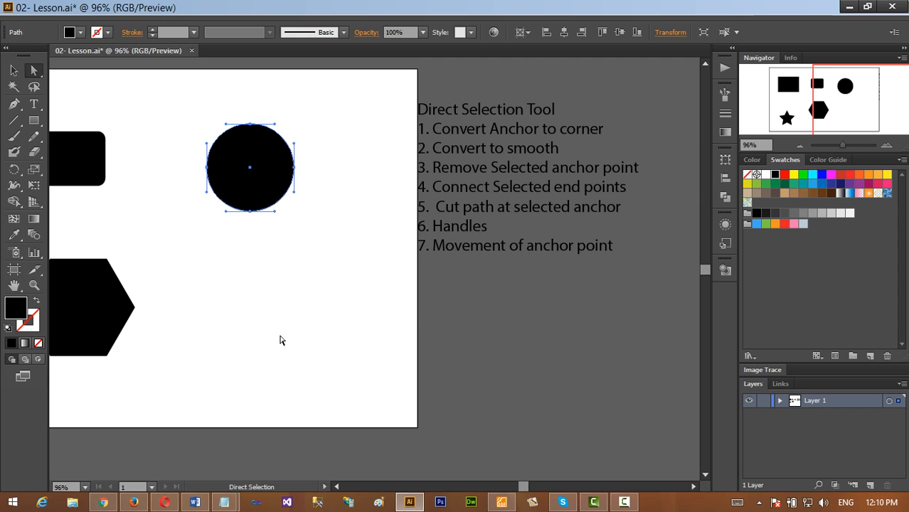
Step: Pull the circle's top anchor point up to about X 705, Y 16 px, and move the resulting egg shape lower
left_click(251, 126)
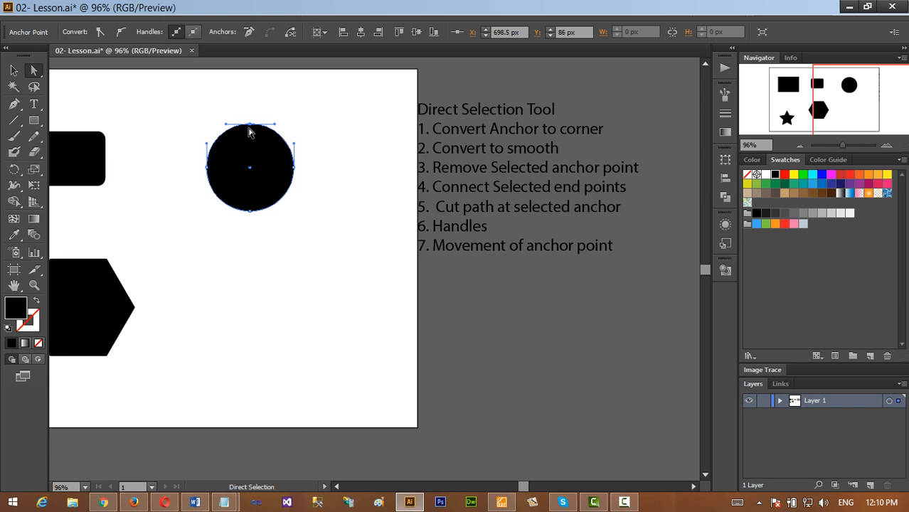
left_click_drag(250, 130, 255, 83)
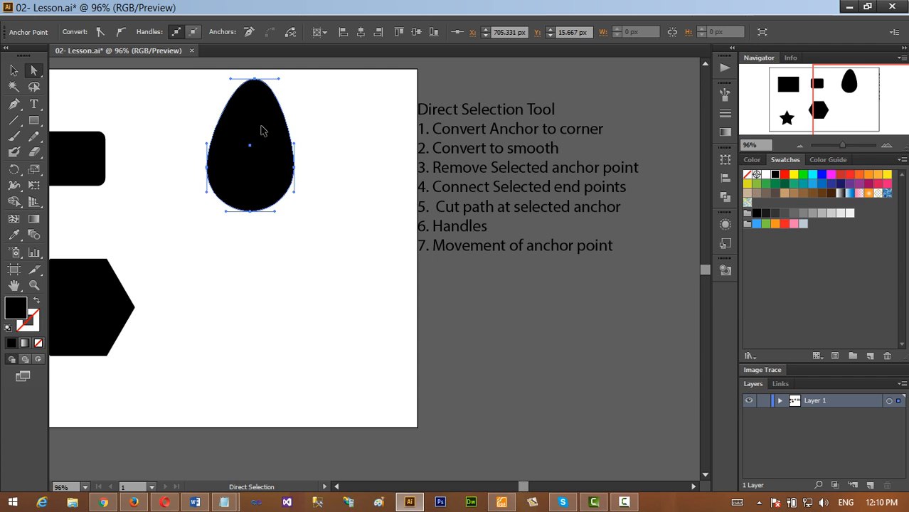
left_click_drag(261, 141, 271, 197)
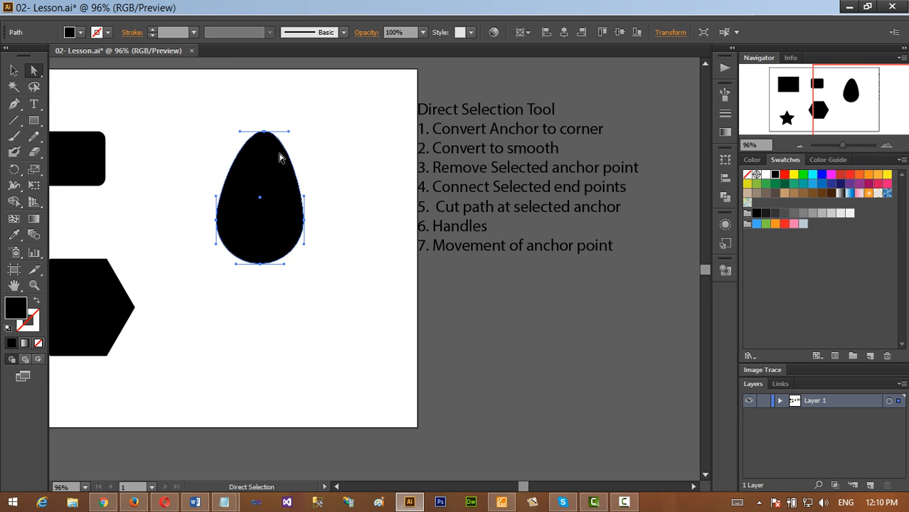
Step: Convert the egg shape's top anchor point to a corner and lower it to about X 719, Y 120 px
left_click(264, 132)
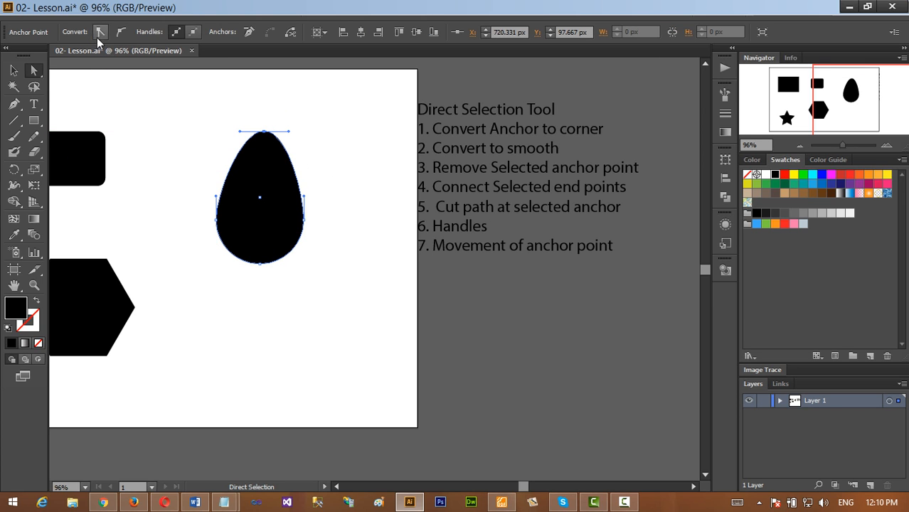
left_click(98, 37)
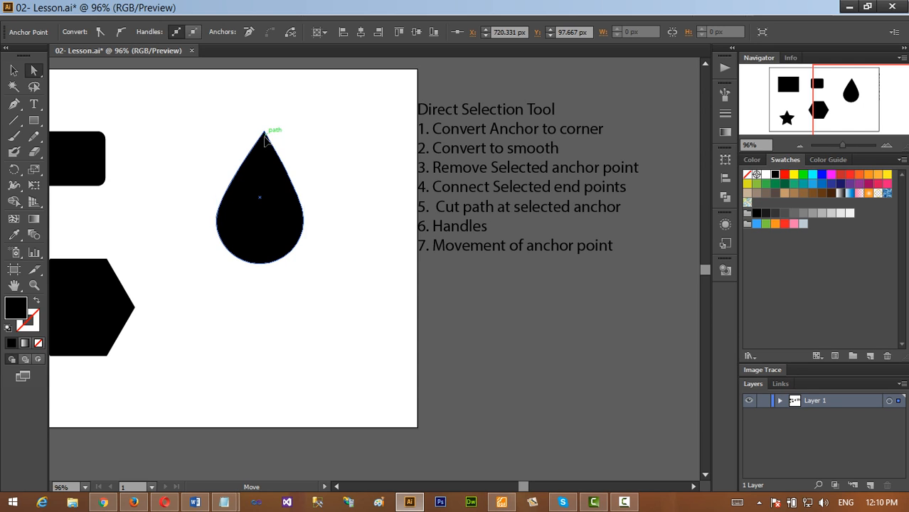
left_click_drag(264, 135, 264, 147)
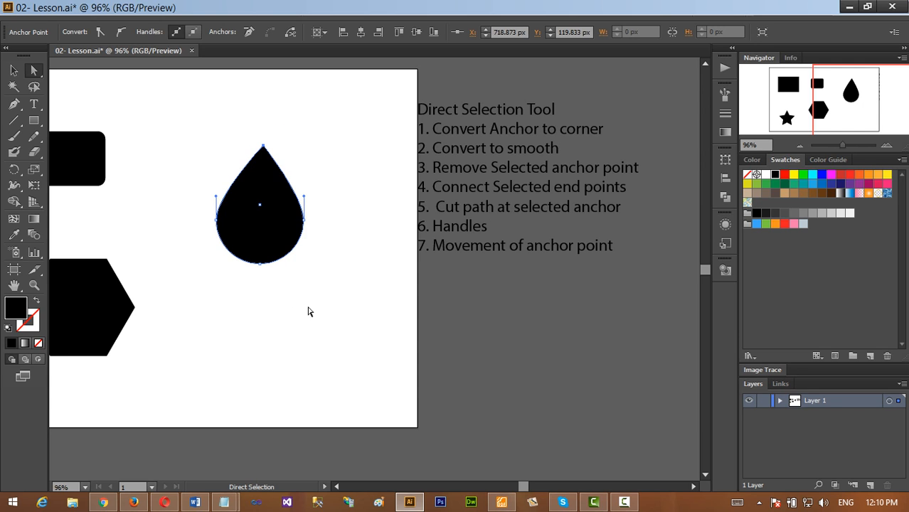
left_click(223, 264)
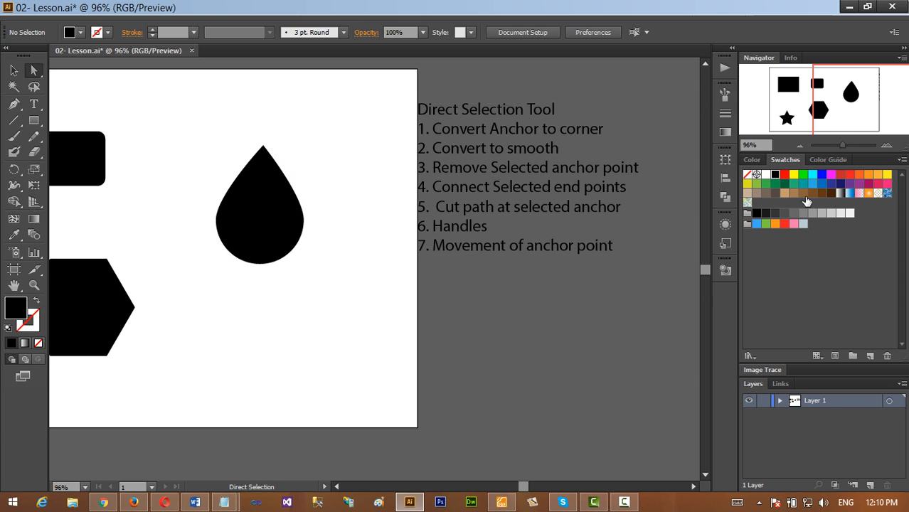
Step: Pull the star's upper-left inner anchor point outward to about X 75, Y 337 px and convert it to smooth
left_click_drag(817, 113, 810, 118)
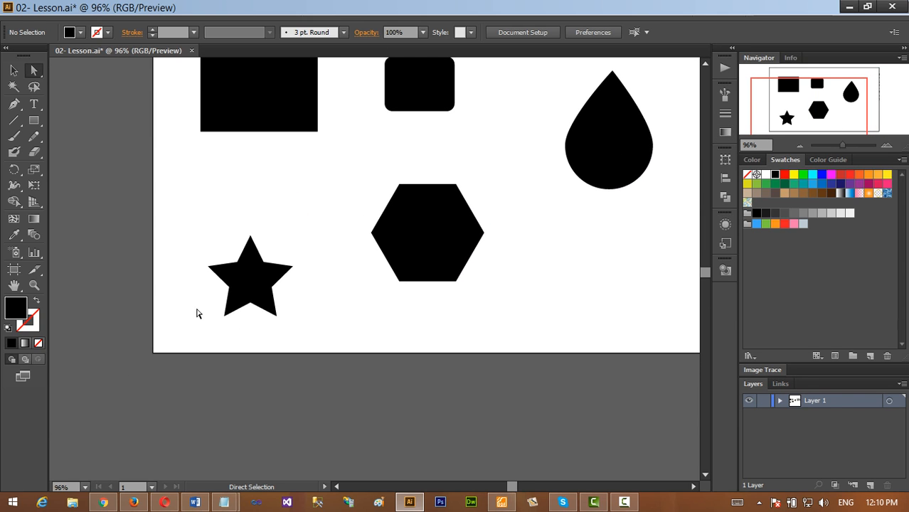
left_click(259, 285)
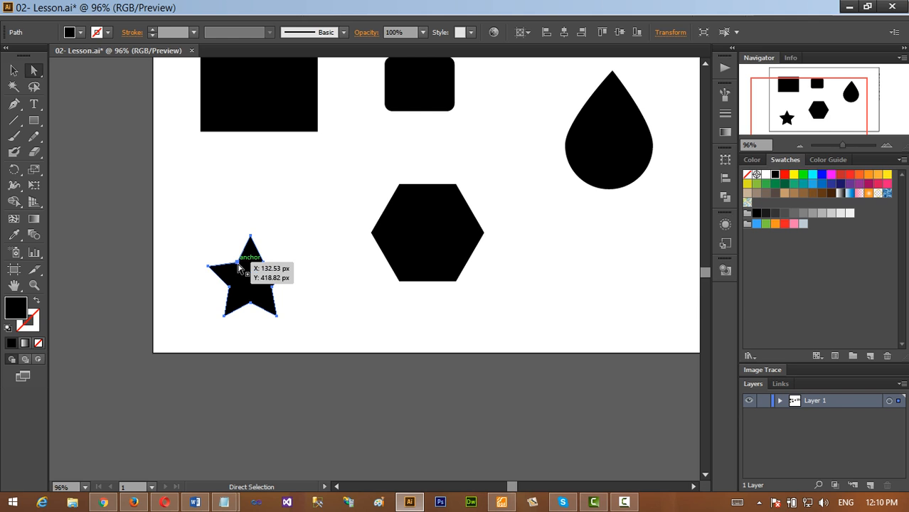
left_click_drag(239, 268, 201, 211)
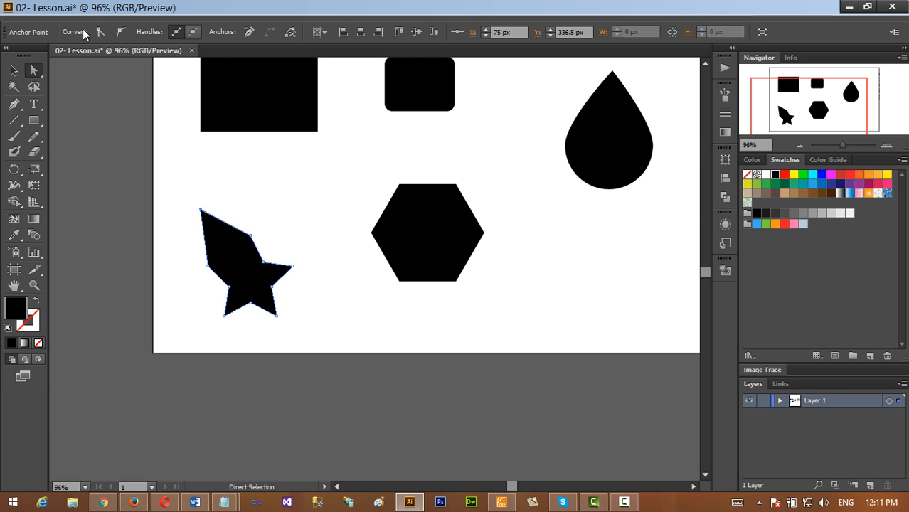
left_click(119, 34)
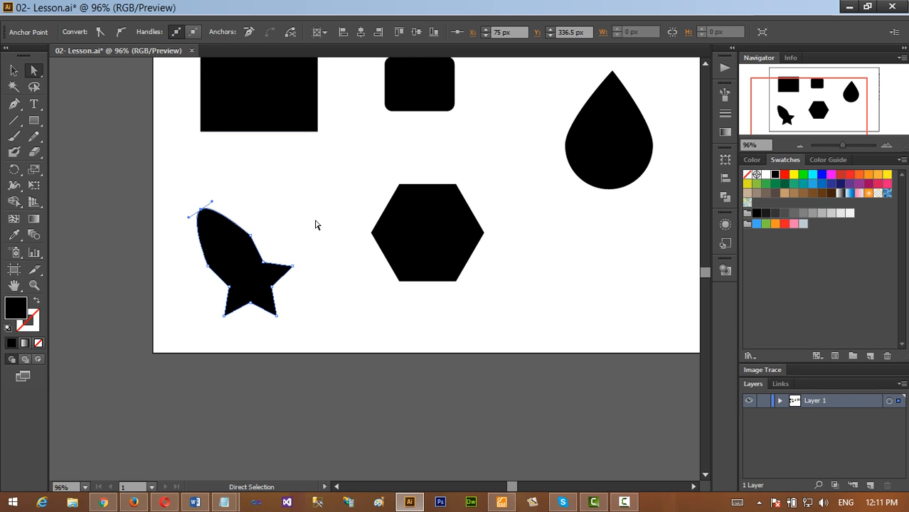
left_click(212, 271)
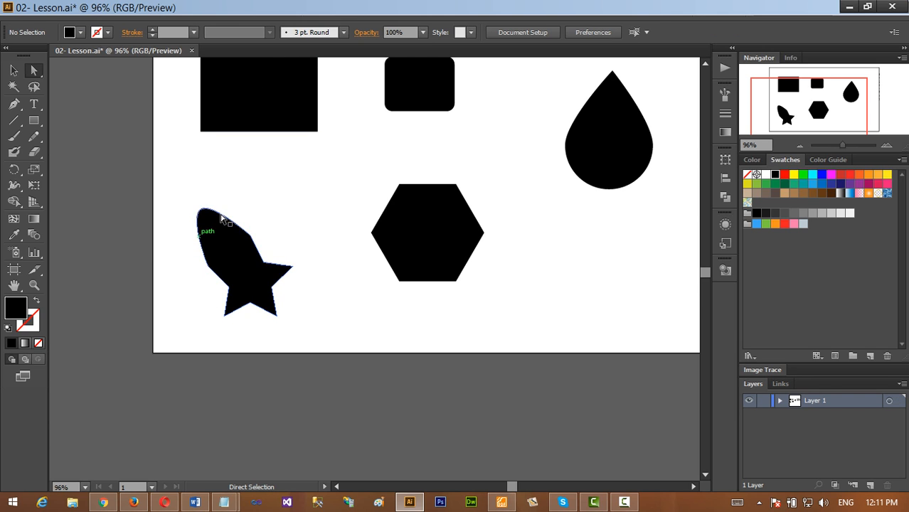
Step: Move the large rectangle lower, then smooth its upper-right anchor point and pull it slightly outward
left_click_drag(286, 121, 298, 175)
left_click(331, 93)
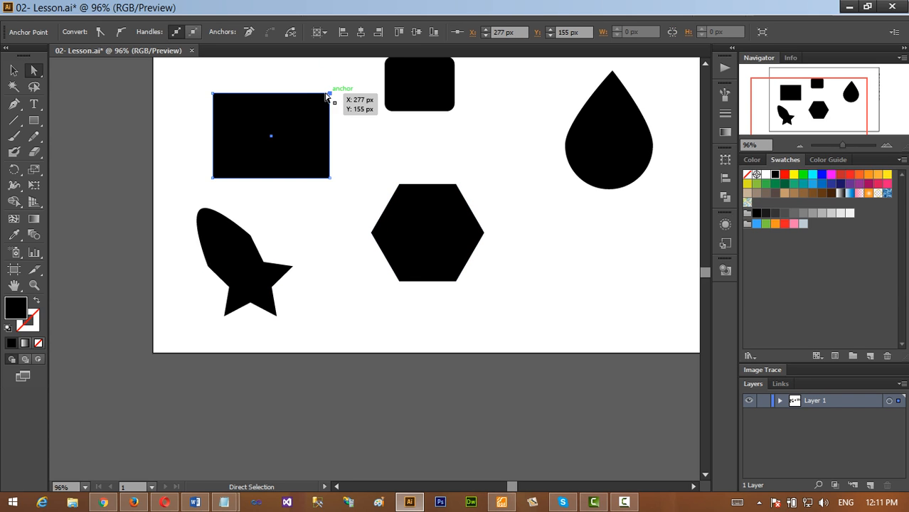
left_click(125, 31)
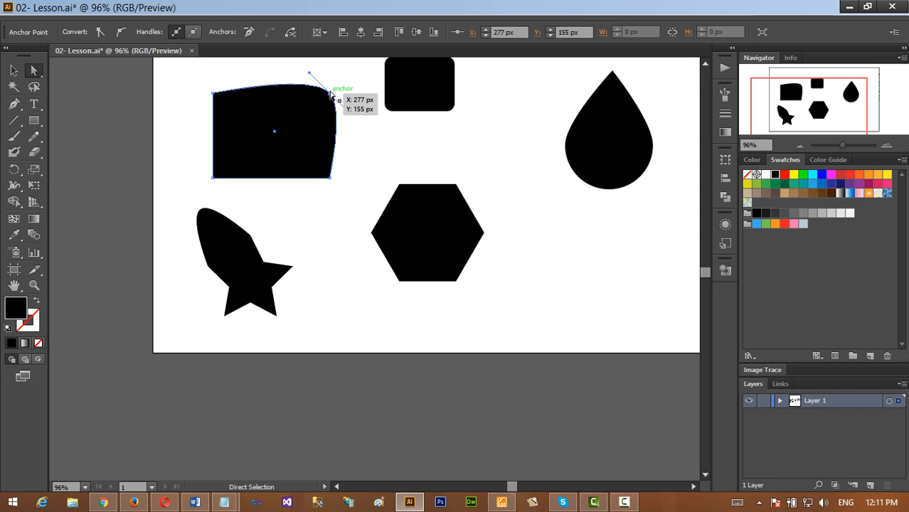
left_click_drag(331, 93, 343, 83)
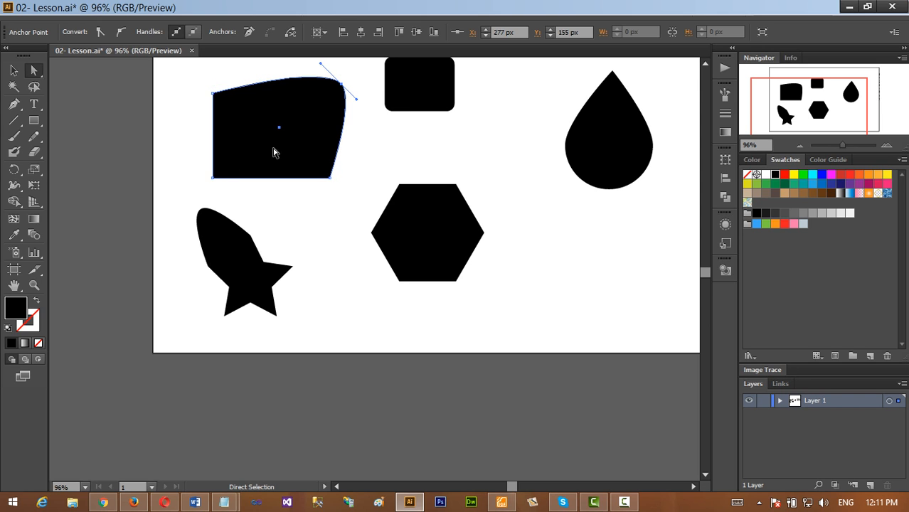
Step: Reshape the rectangle by pushing its upper-left anchor point deep inward and pulling both lower corners outward
left_click_drag(213, 93, 292, 156)
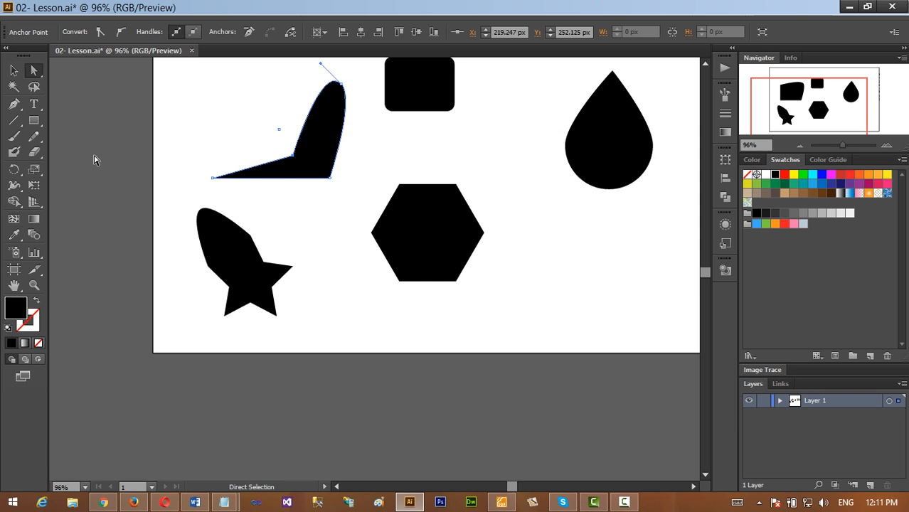
left_click_drag(212, 182, 190, 189)
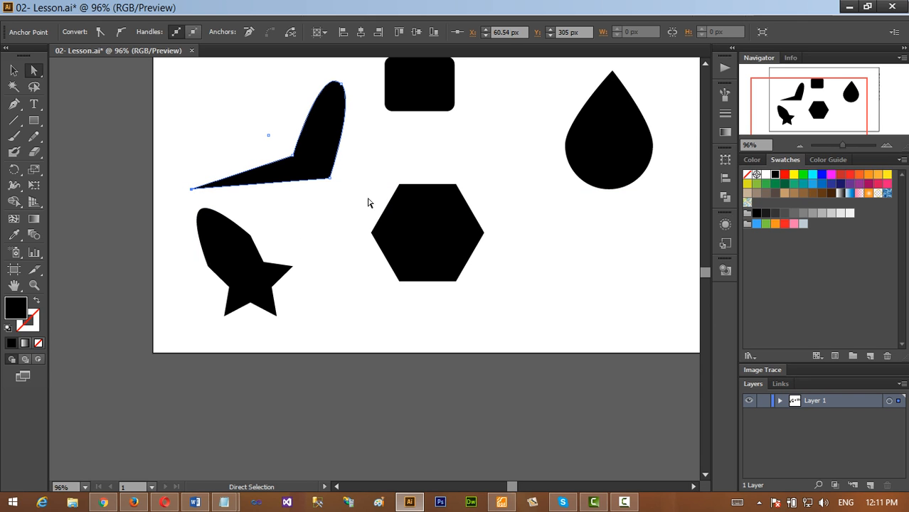
left_click_drag(331, 181, 347, 212)
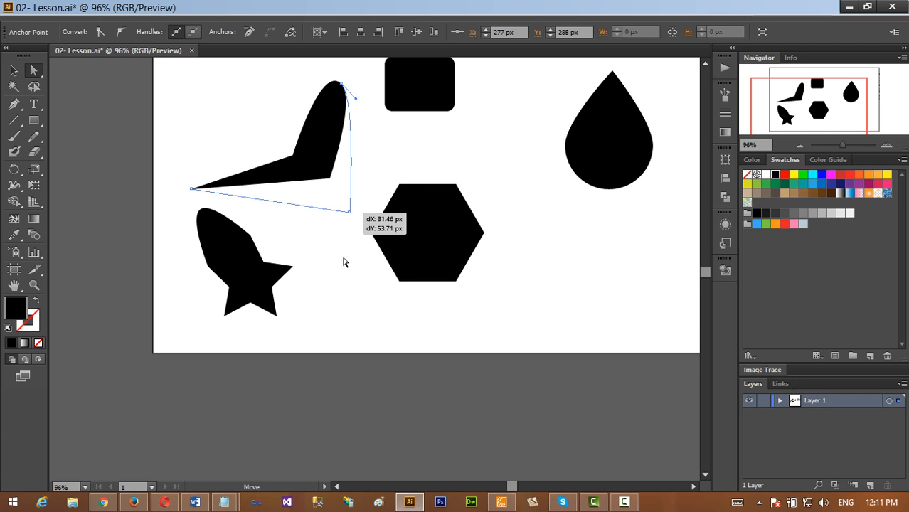
left_click_drag(291, 158, 306, 169)
left_click(559, 328)
Step: Stretch the rounded rectangle's upper-right corner into a point far to the right, and shift its neighbouring top anchor point up and left
scroll(559, 329, "up", 4)
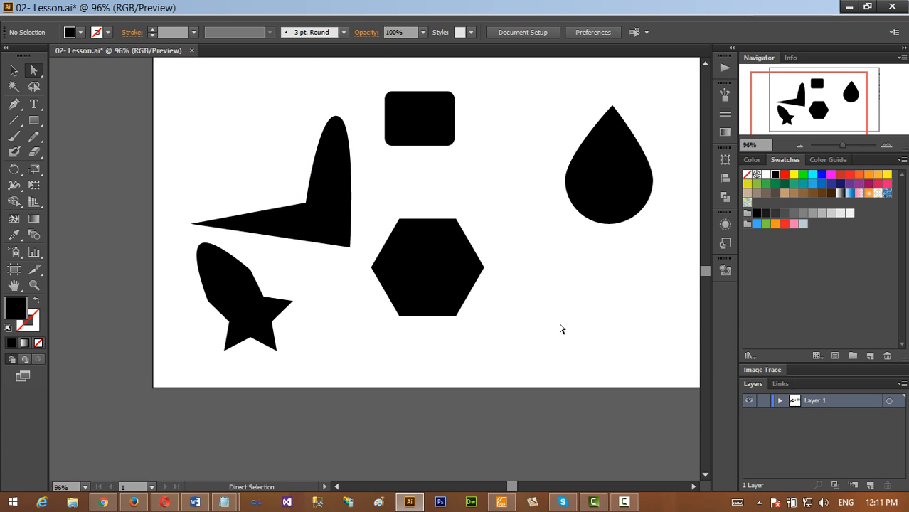
left_click(424, 166)
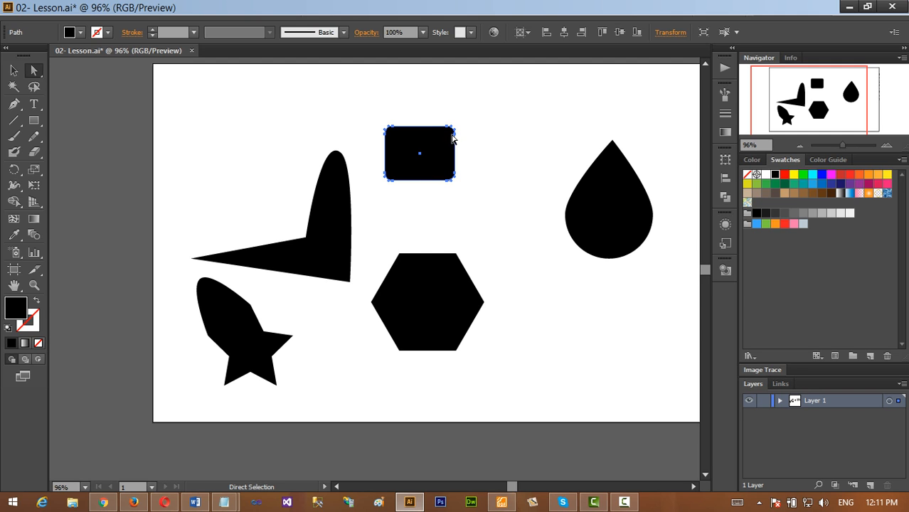
left_click_drag(453, 133, 547, 149)
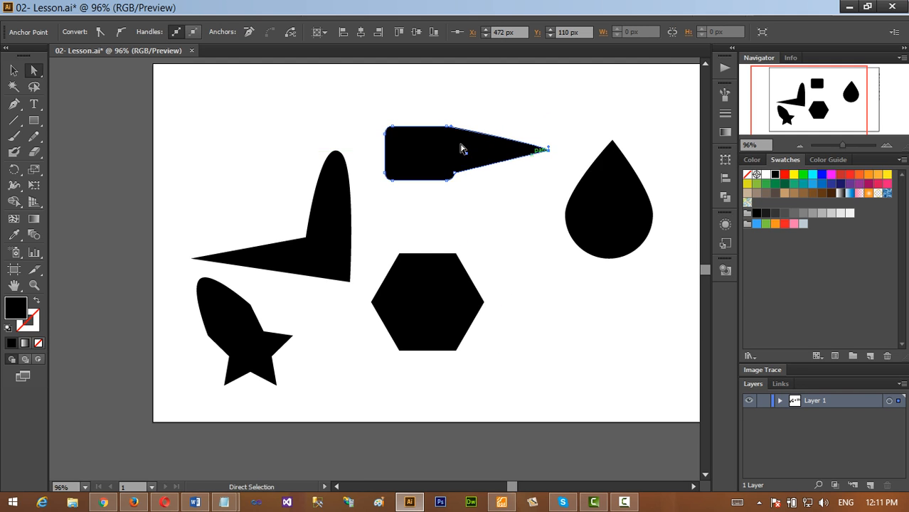
left_click_drag(457, 116, 428, 88)
left_click_drag(449, 129, 427, 119)
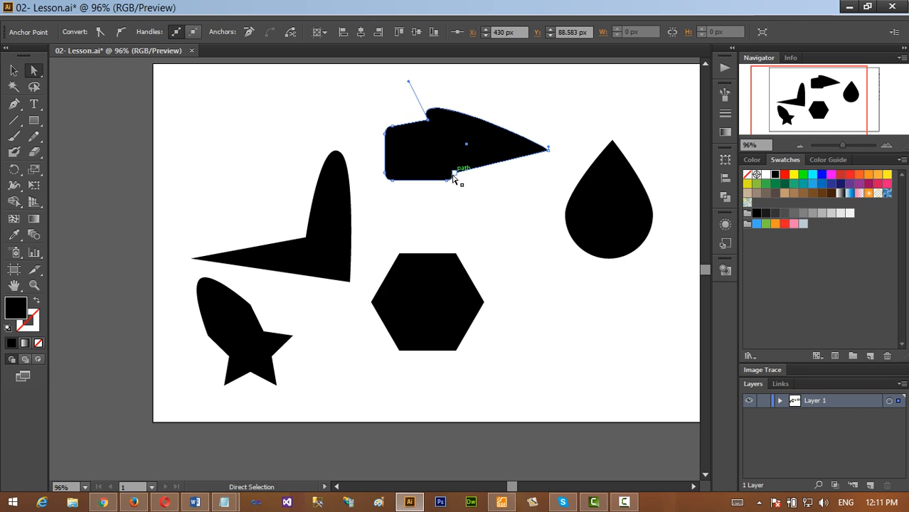
Step: Pull the rounded rectangle's lower-right anchor points outward and downward, and push its bottom-left anchor point inward
left_click_drag(453, 175, 404, 229)
left_click_drag(396, 181, 427, 163)
left_click(361, 209)
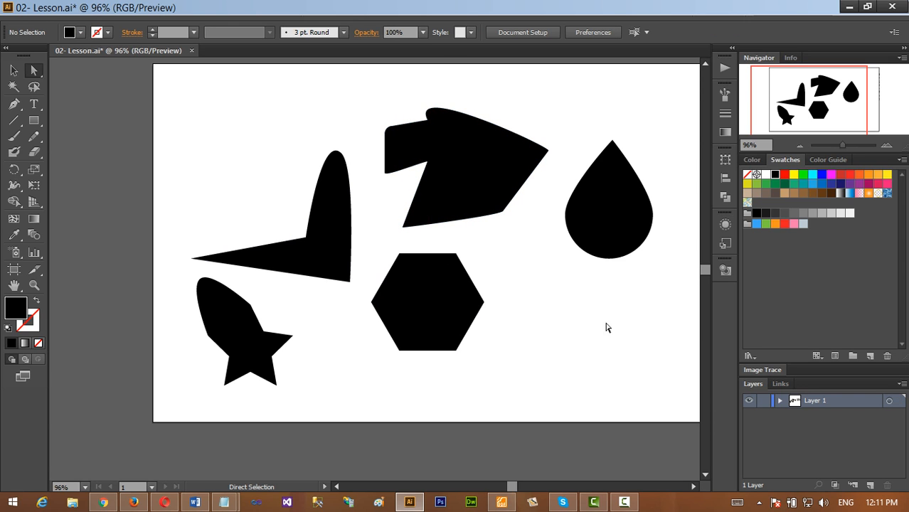
Step: Push the hexagon's right anchor point inward until that side is a straight vertical edge, and deselect the shape
left_click(618, 253)
left_click(463, 314)
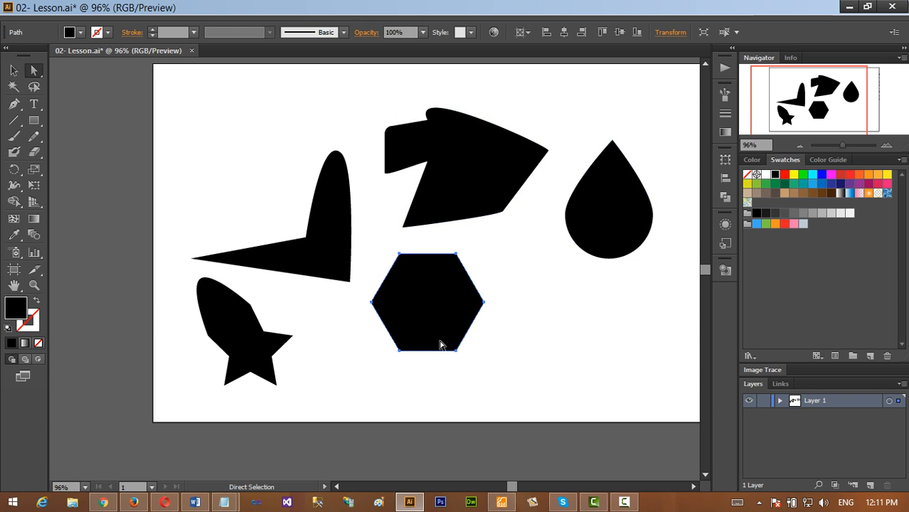
left_click_drag(484, 304, 456, 301)
left_click(506, 329)
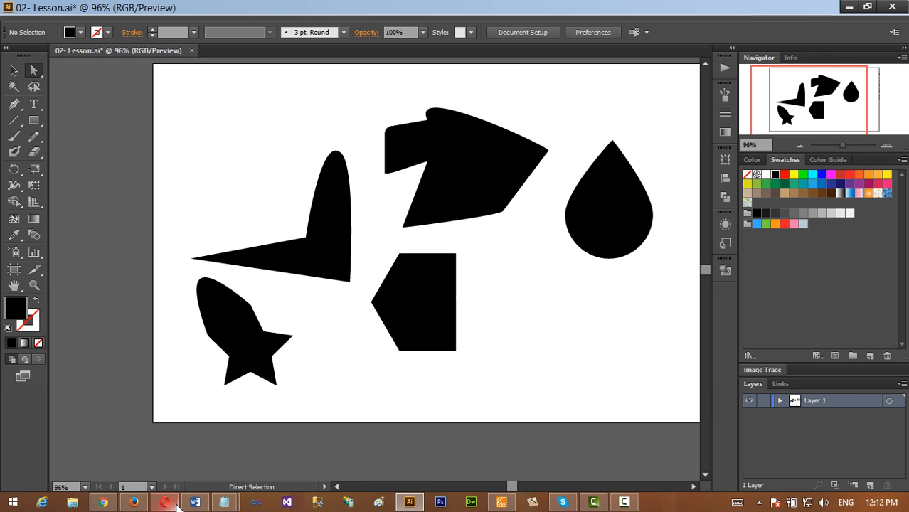
left_click(625, 503)
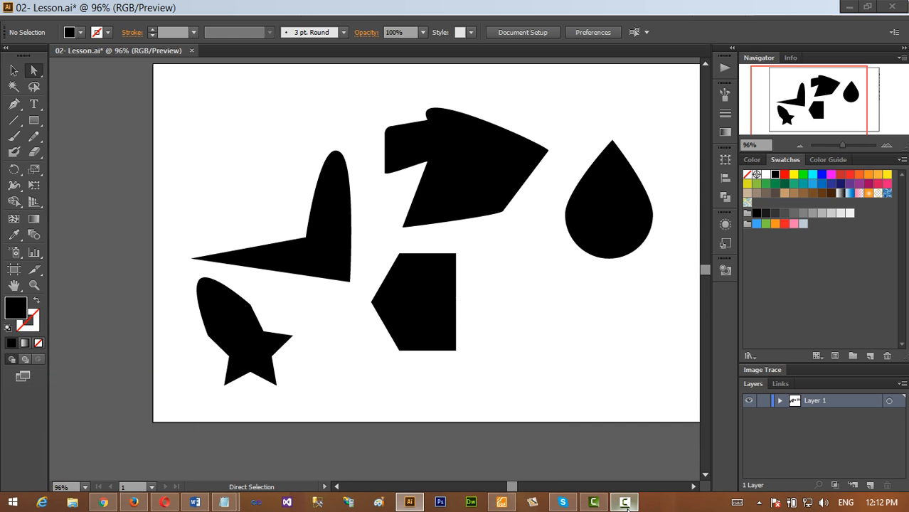